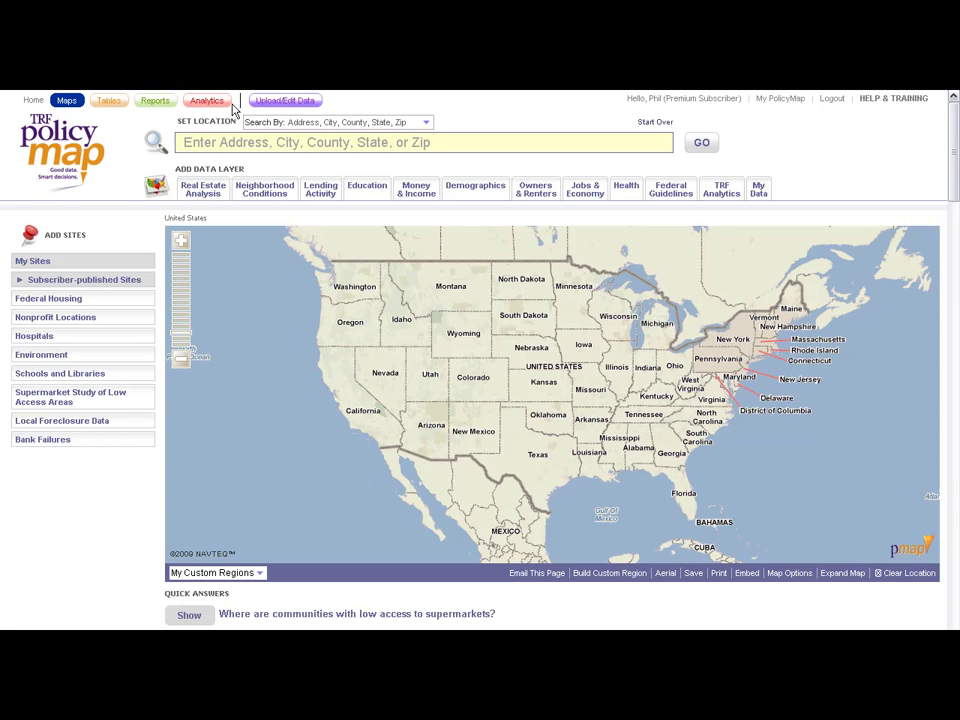
Step: Open the Upload/Edit Data page to reach the Create New Dataset form
left_click(285, 102)
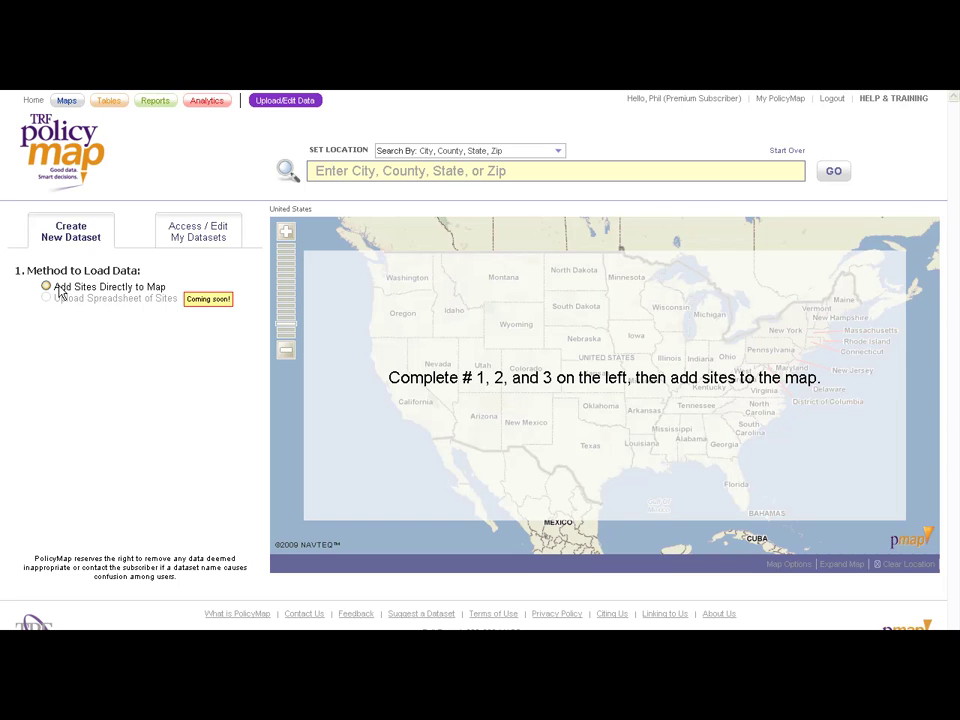
Step: Choose Add Sites Directly to Map and name the dataset 'PolicyMap Office Locations'
left_click(46, 288)
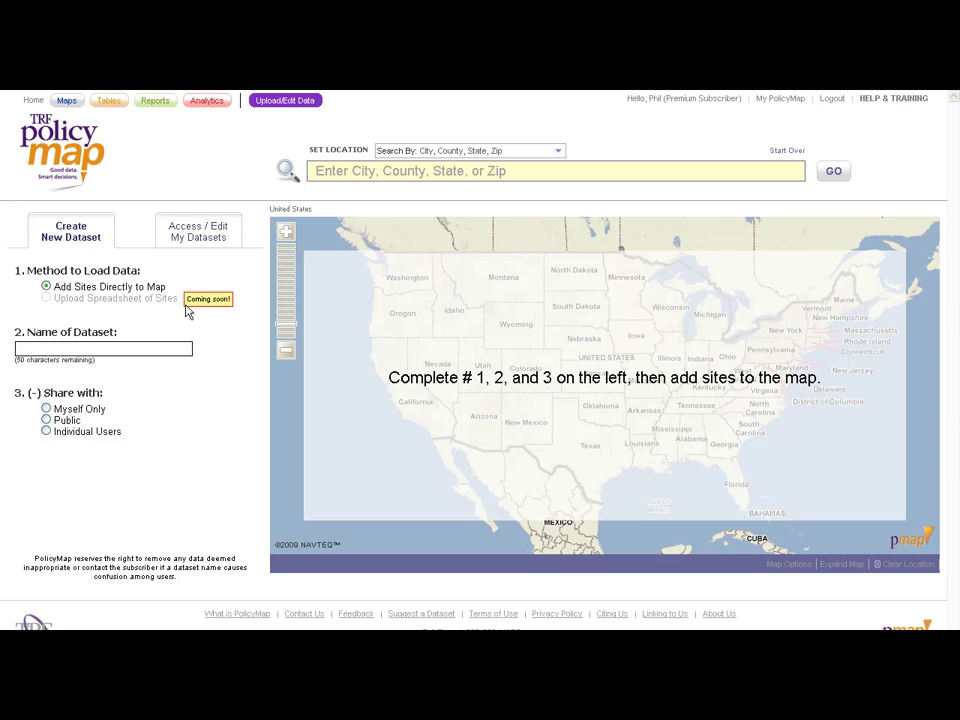
left_click(103, 348)
type("Po")
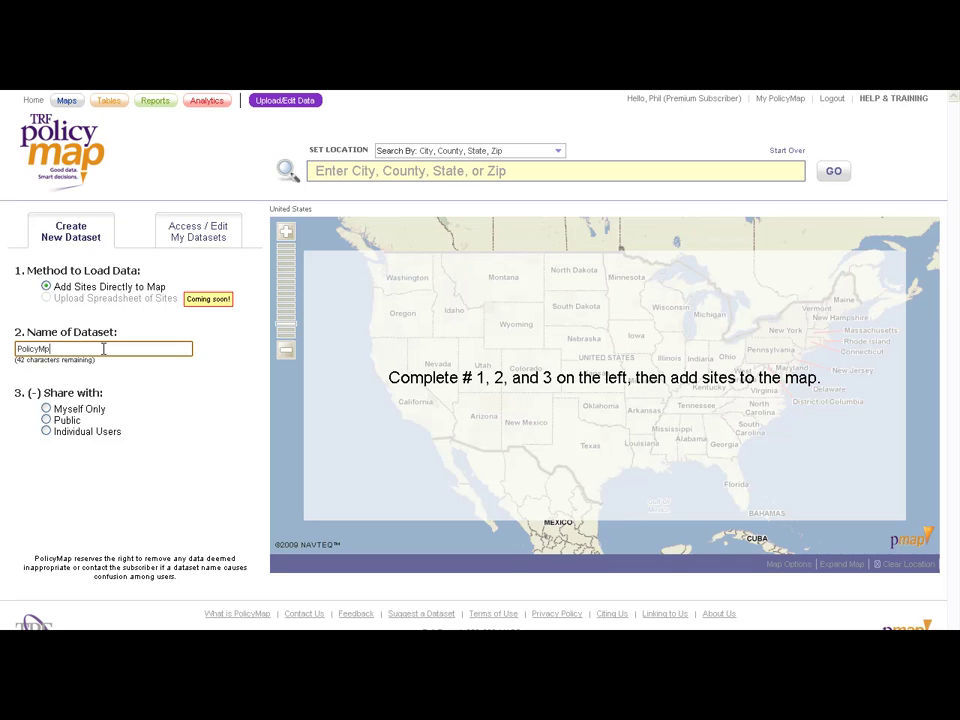
type("licyMap Offic")
key("BackSpace")
Step: Try Public sharing and browse its menu categories without choosing one
left_click(46, 409)
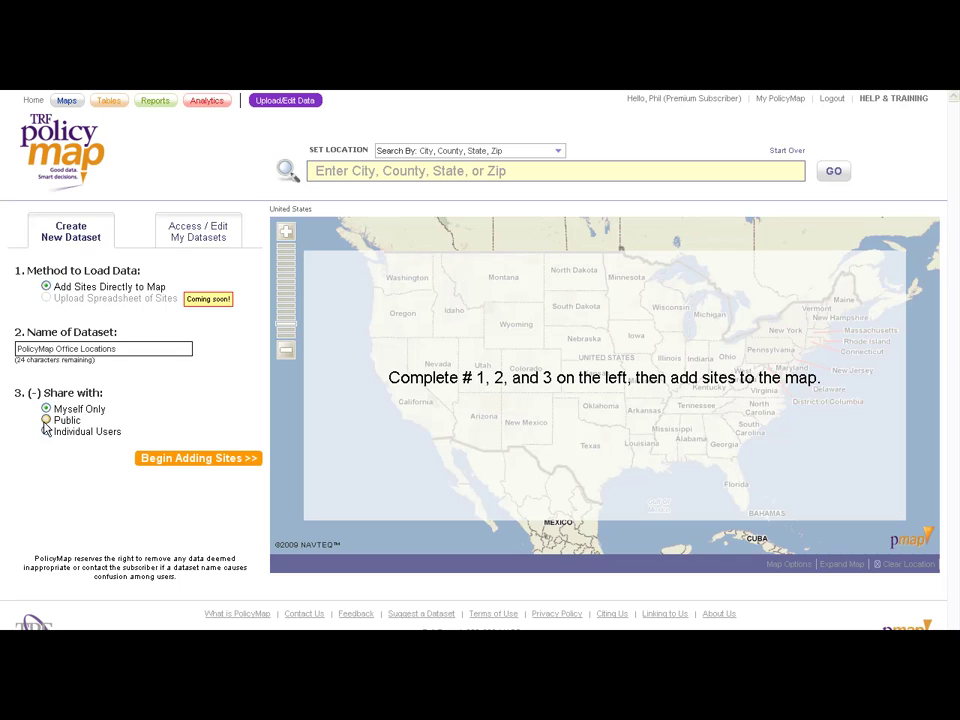
left_click(46, 421)
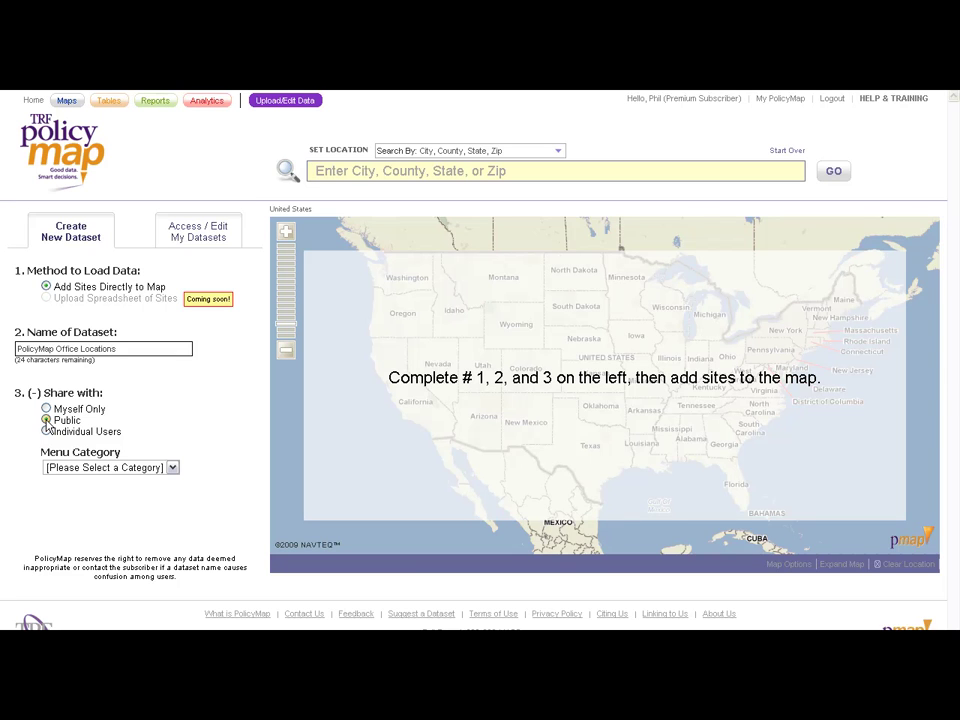
left_click(176, 473)
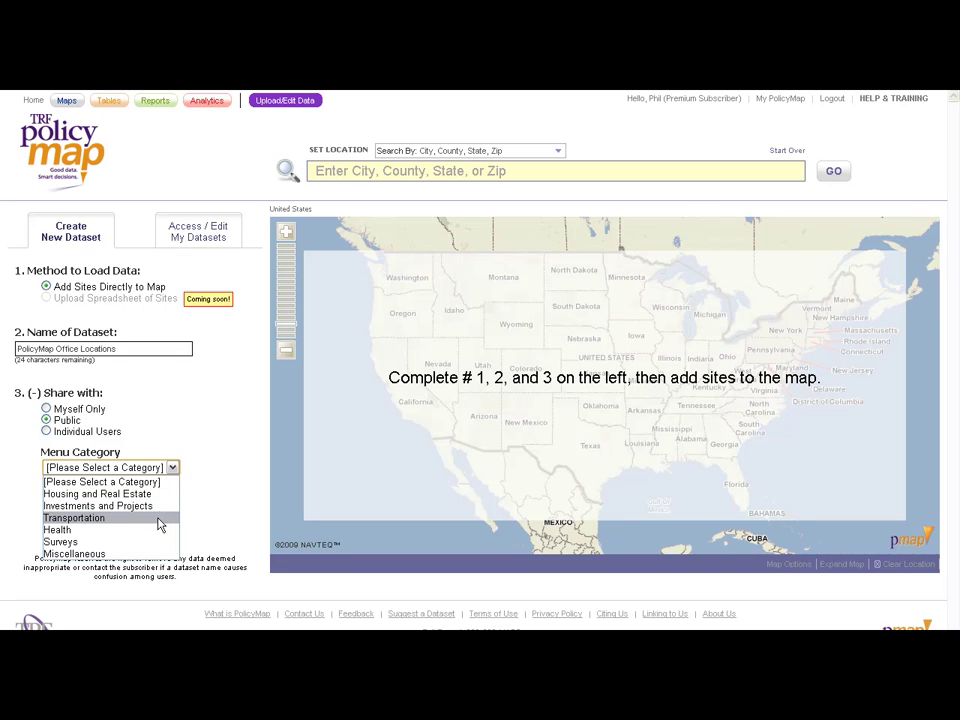
left_click(167, 436)
Step: Invite an individual user by e-mail, add and remove a second field, then revert to Myself Only
left_click(46, 431)
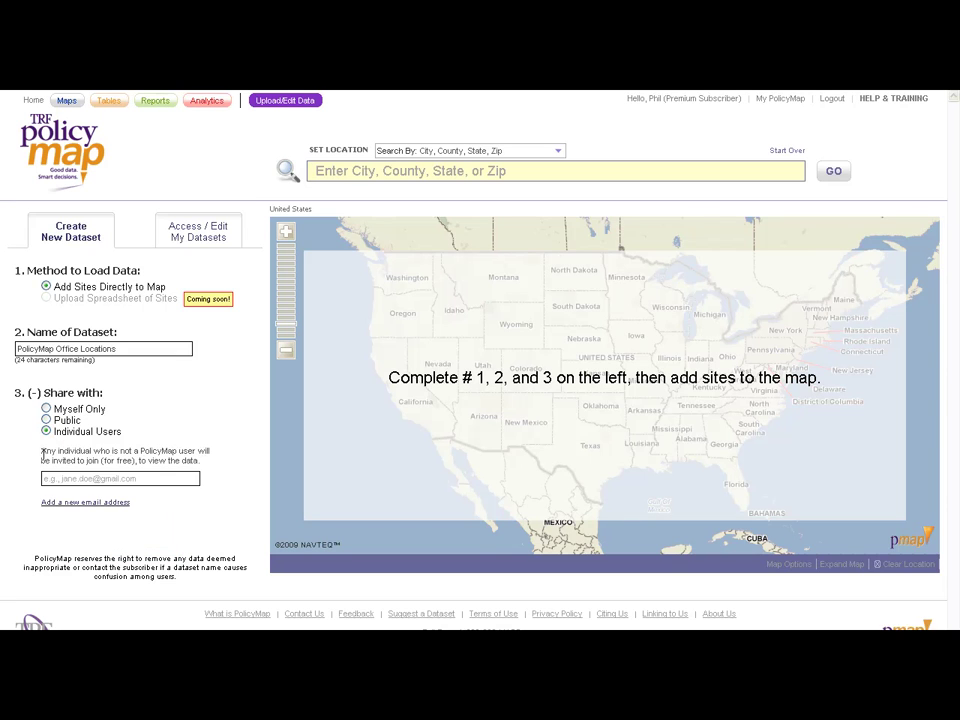
left_click(62, 478)
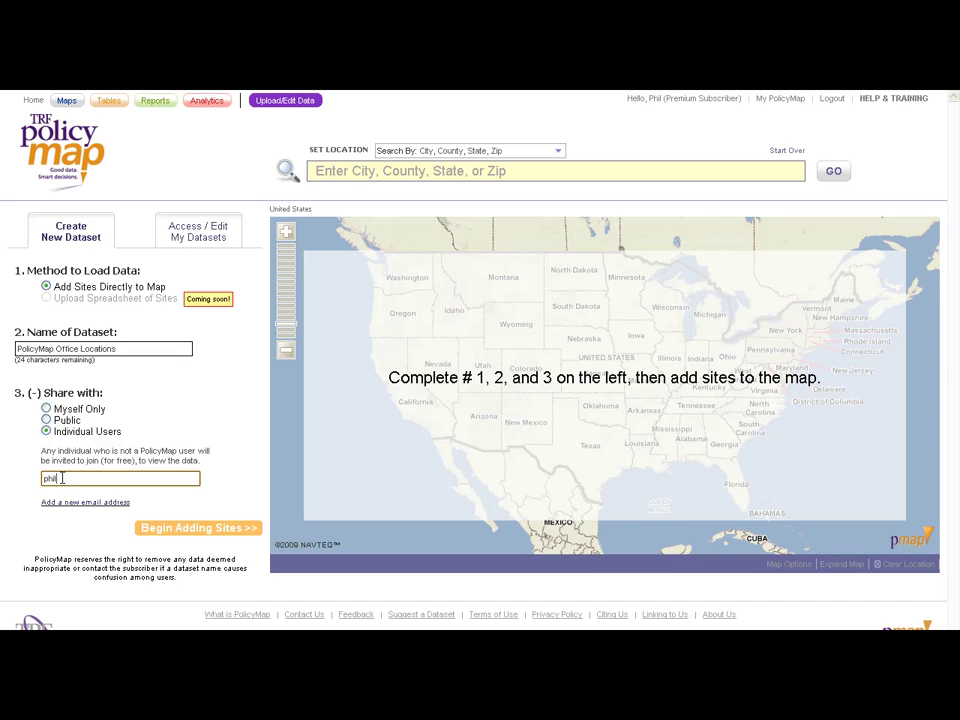
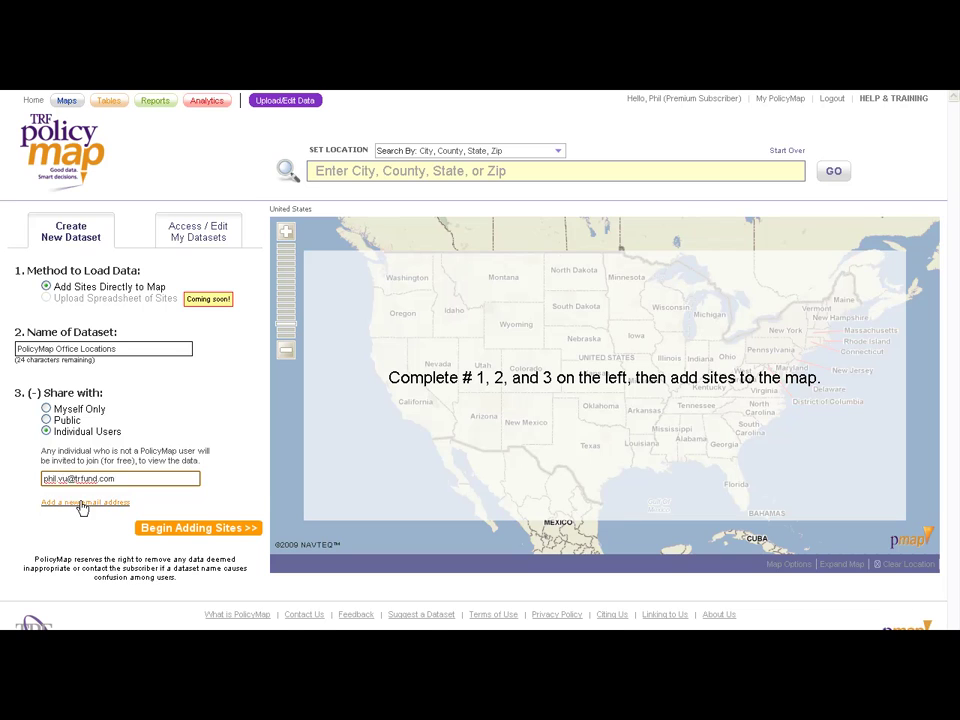
left_click(81, 501)
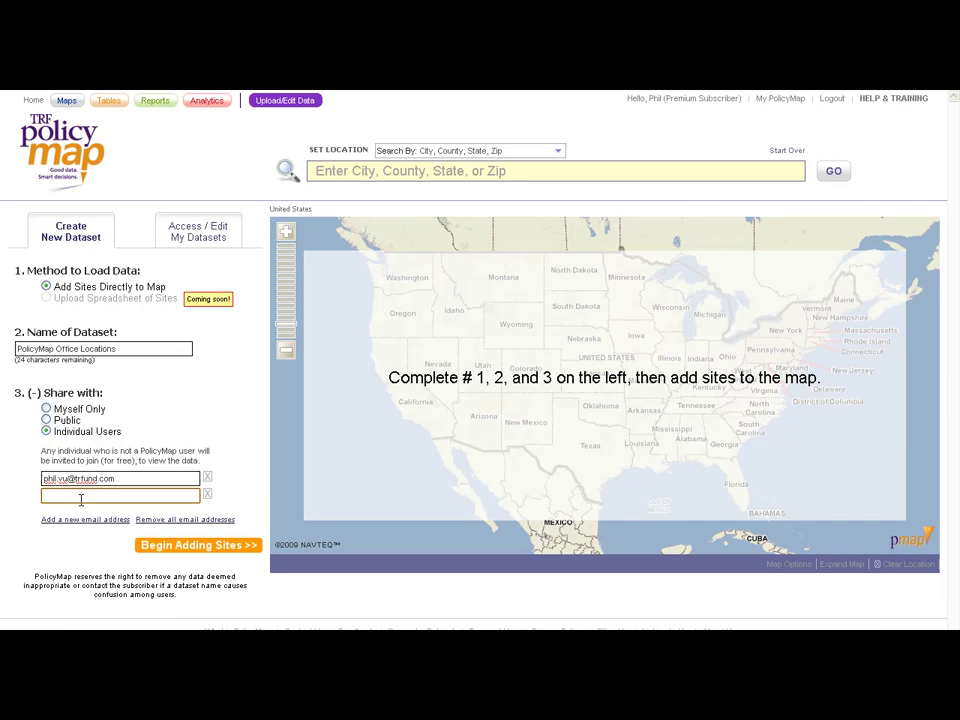
left_click(208, 494)
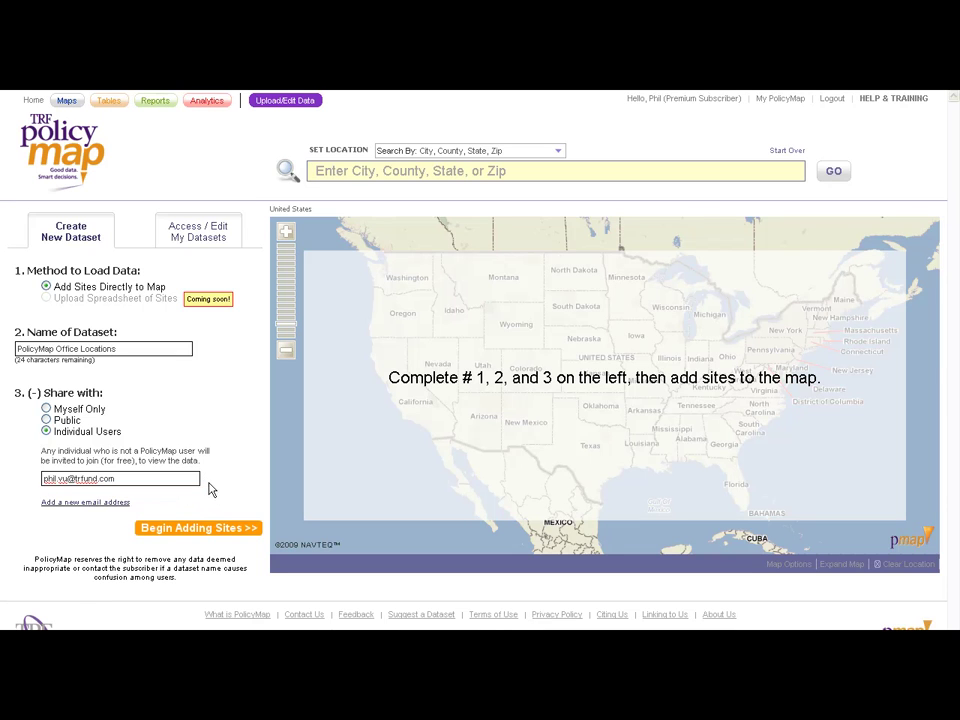
left_click(46, 409)
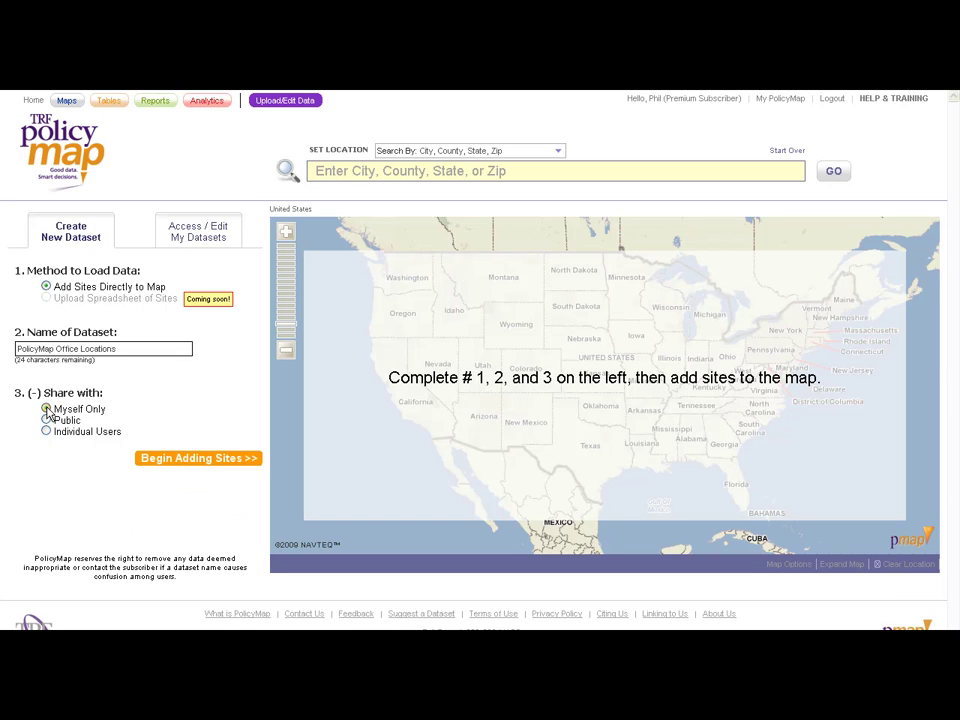
Step: Begin adding sites, search 'philadelphia', and zoom the map into central Philadelphia
left_click(185, 459)
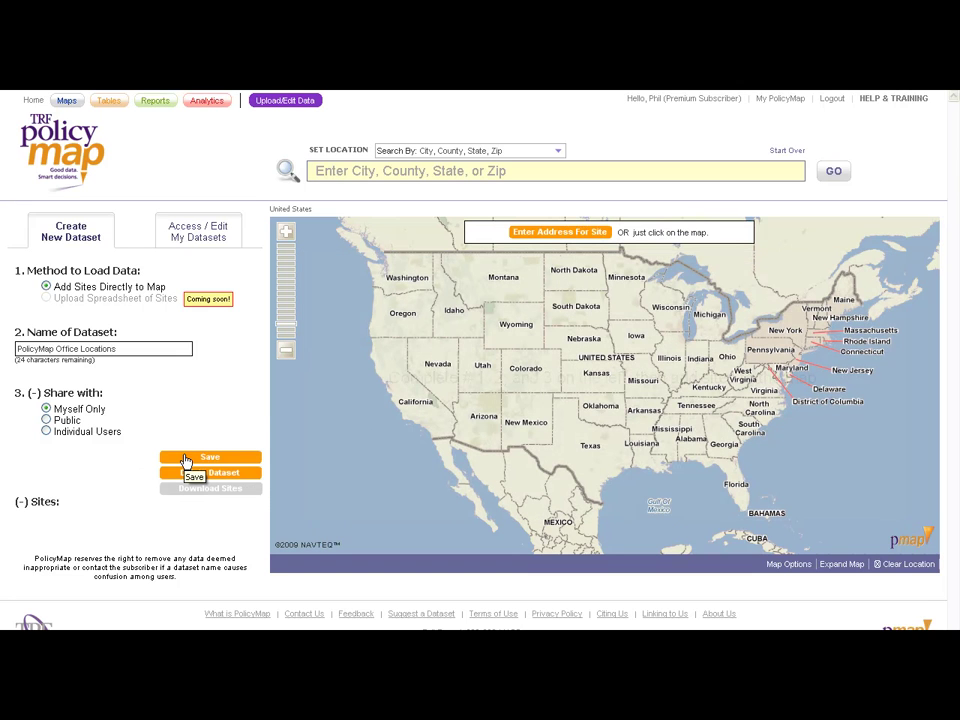
left_click(343, 174)
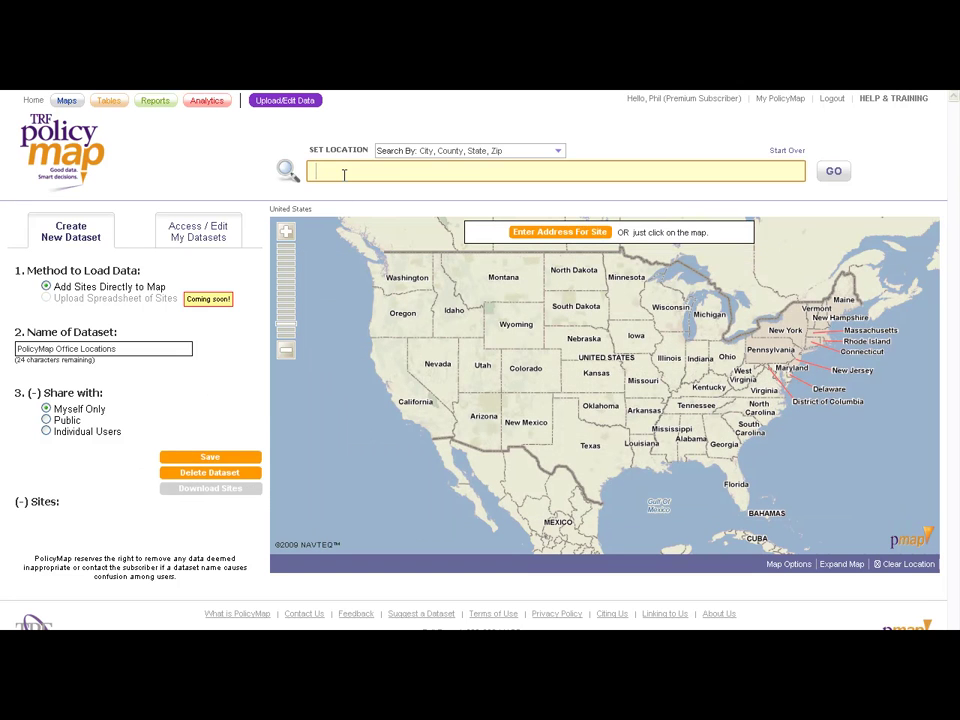
type("philadelphia")
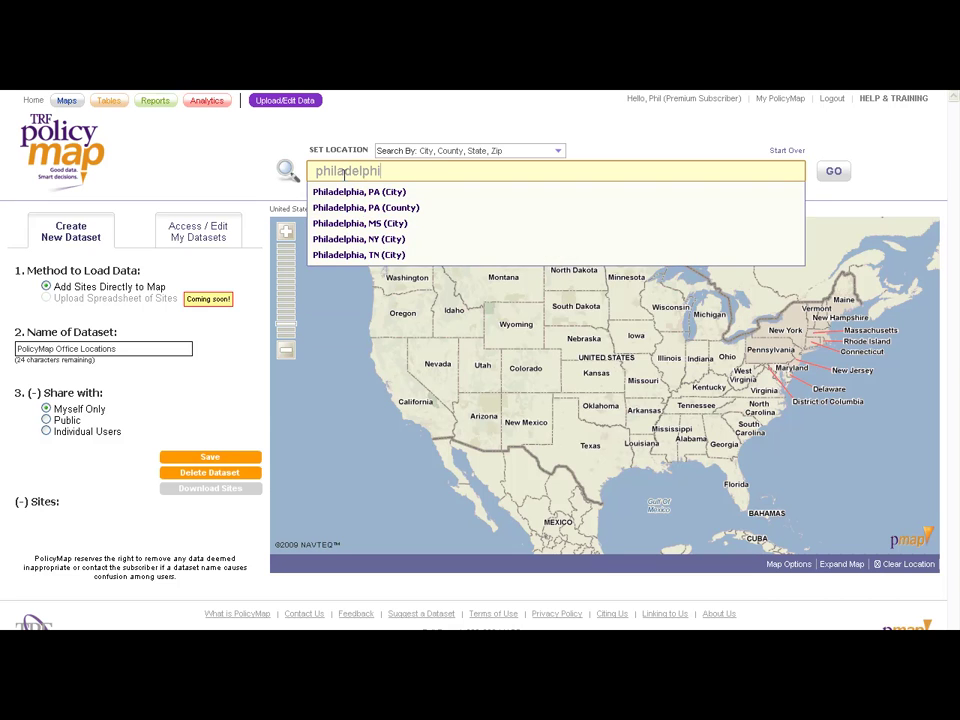
key("Return")
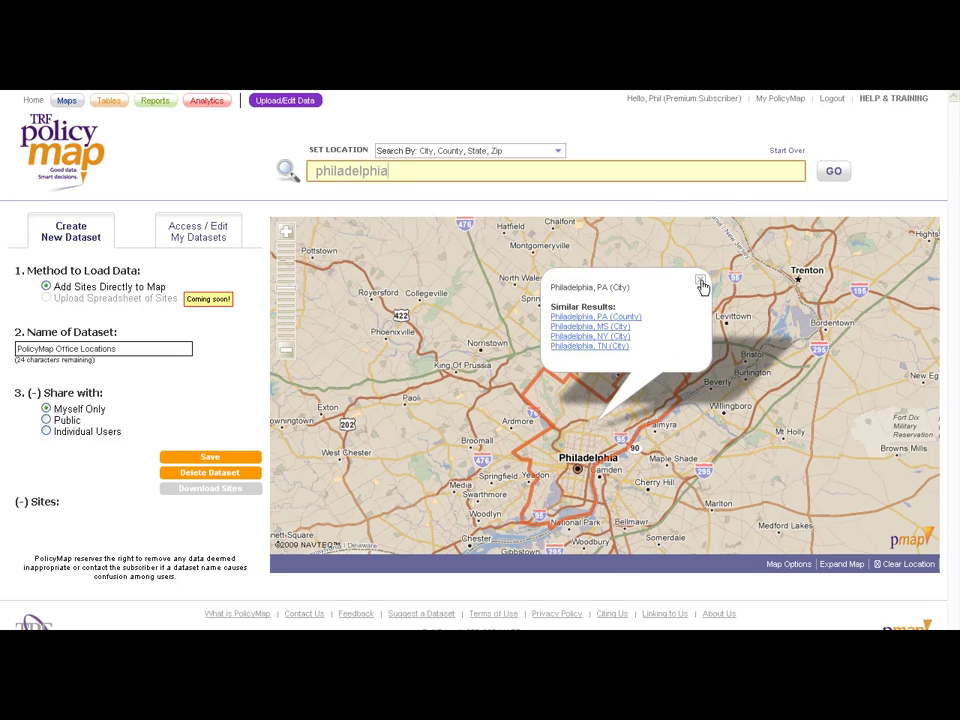
left_click(699, 281)
scroll(604, 430, "up", 2)
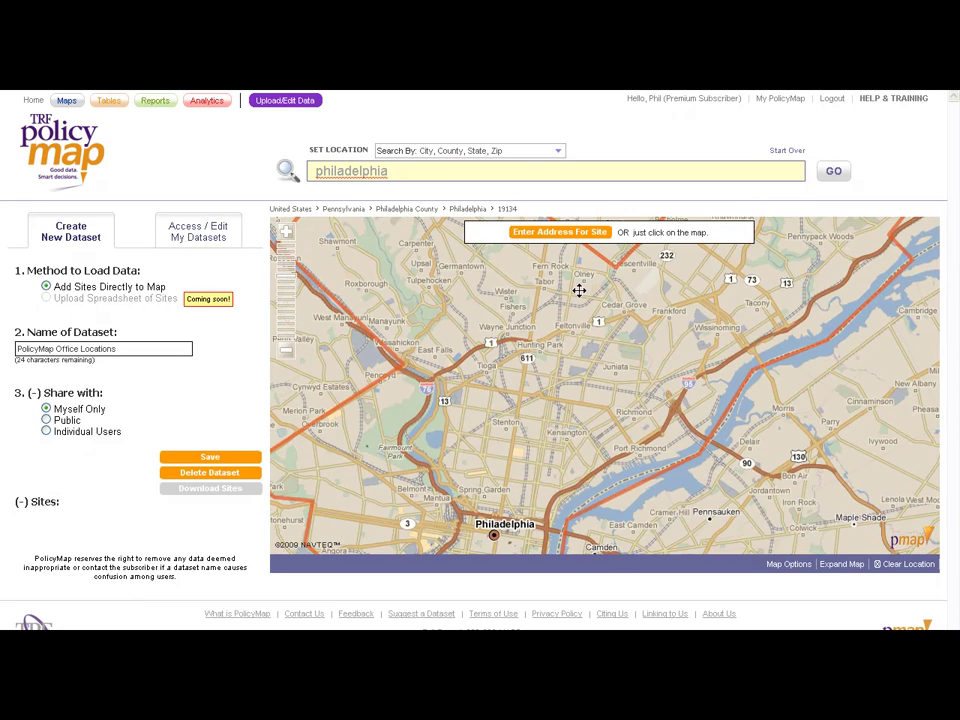
left_click_drag(549, 443, 555, 366)
scroll(555, 366, "up", 1)
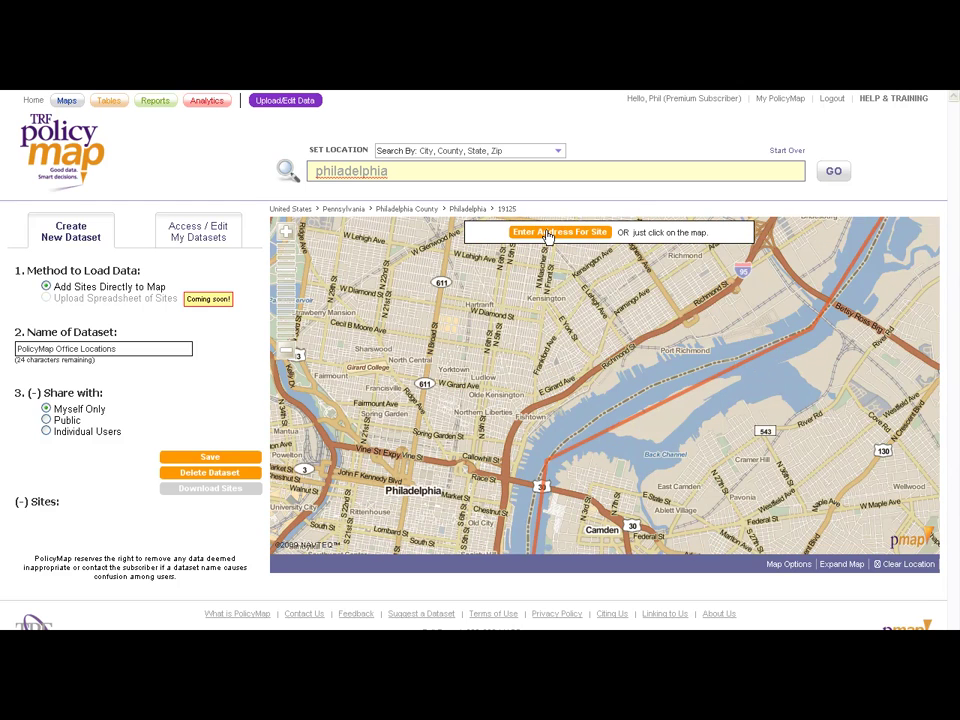
left_click(548, 234)
Step: Geocode a new site at 718 Arch St, zip 19106
left_click(590, 252)
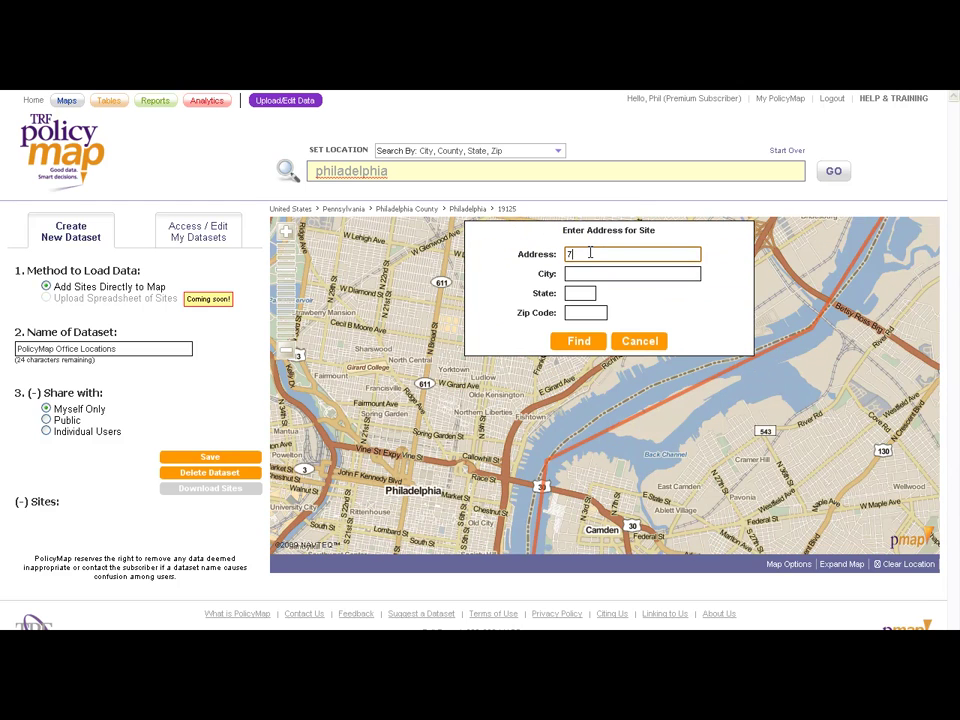
key("Tab")
key("Tab")
key("Tab")
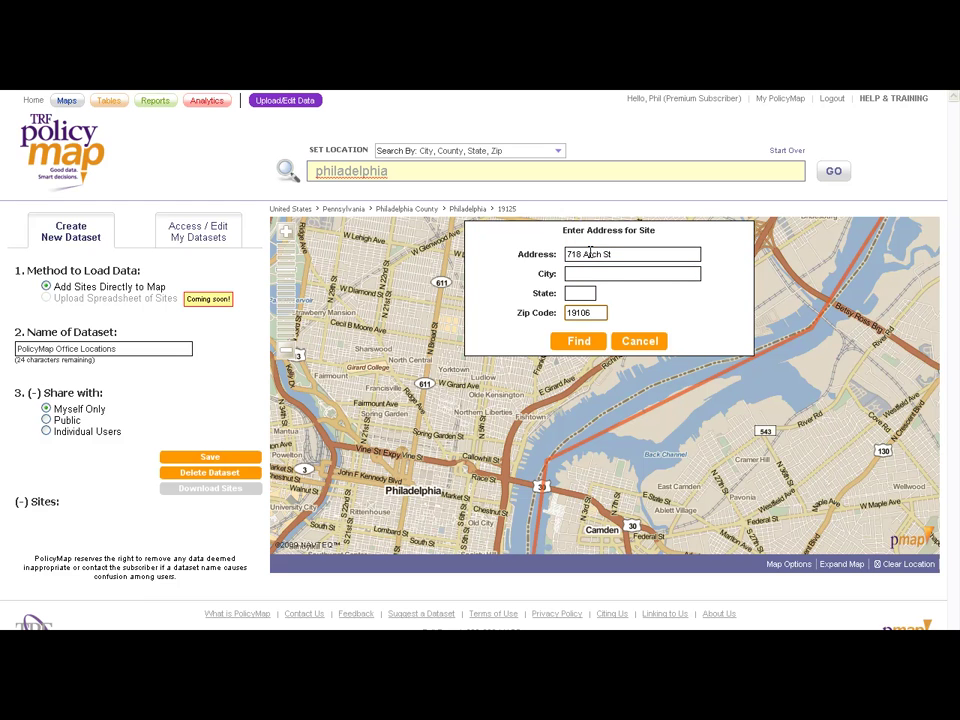
left_click(576, 340)
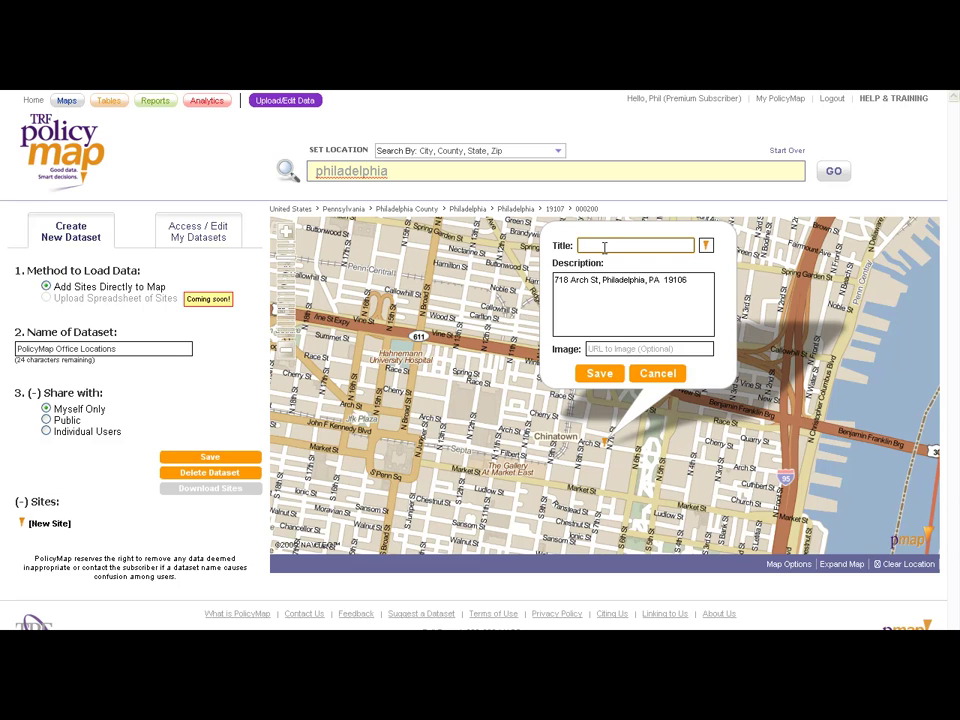
Step: Title the site 'Current Office' and add the description line 'This is our current officce'
type("Current Office")
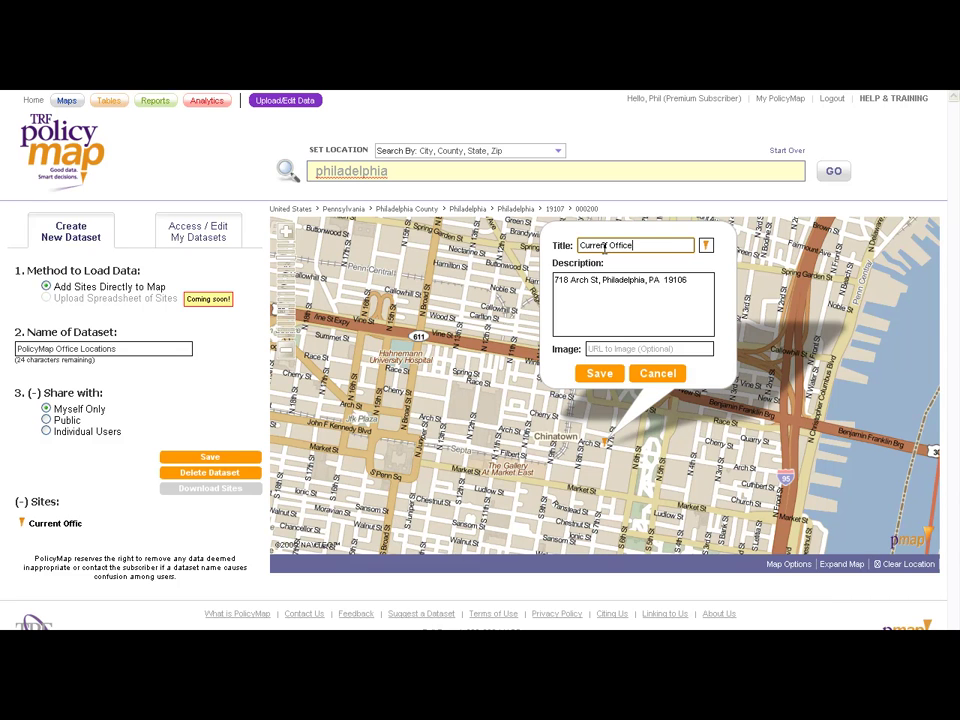
left_click(693, 279)
key("Return")
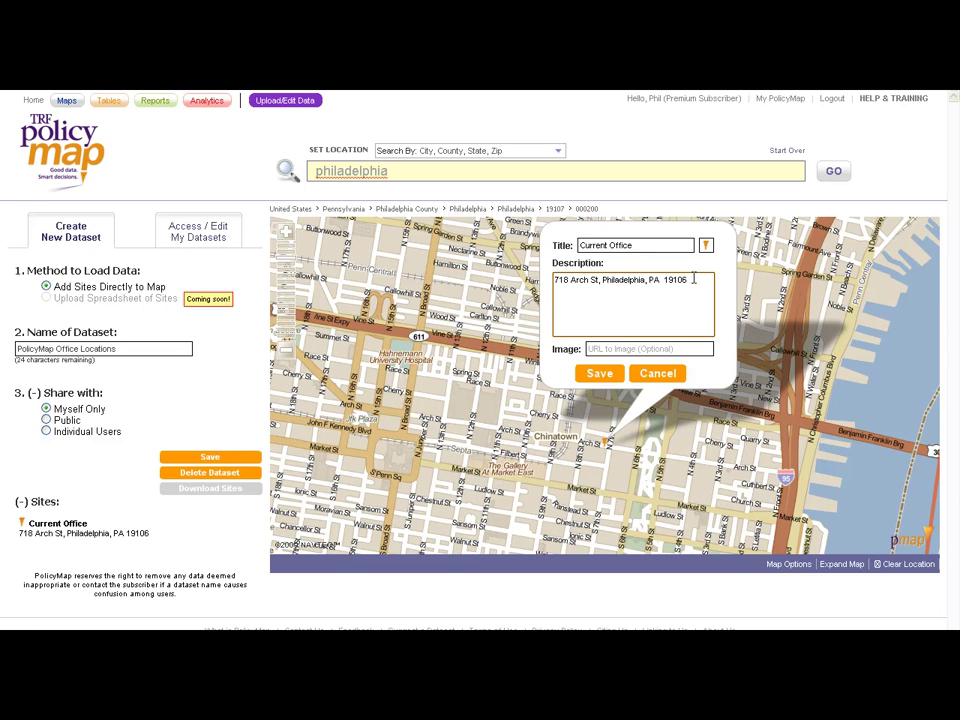
type("This is our ")
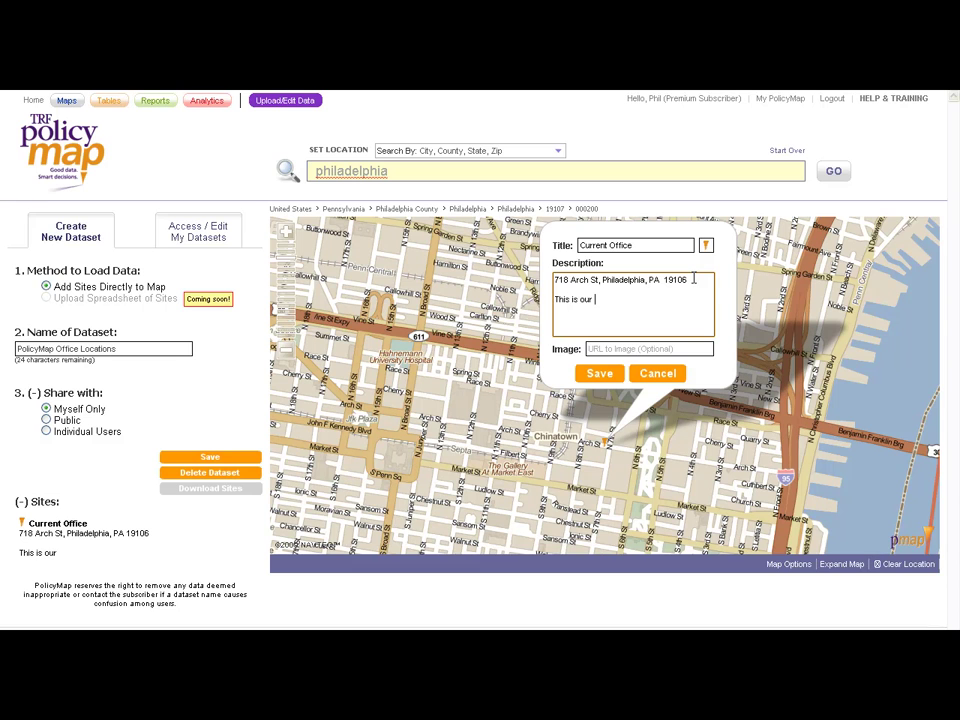
type("current officce")
Step: Paste the logo image URL into the site's image link field
left_click(633, 349)
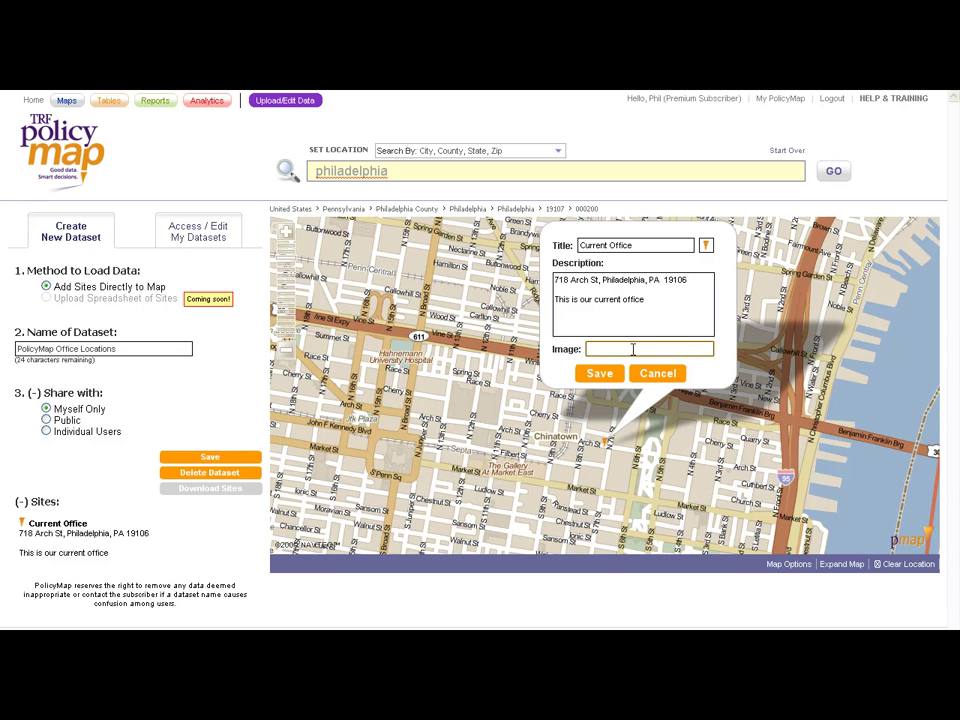
key("ctrl+v")
left_click_drag(632, 349, 617, 347)
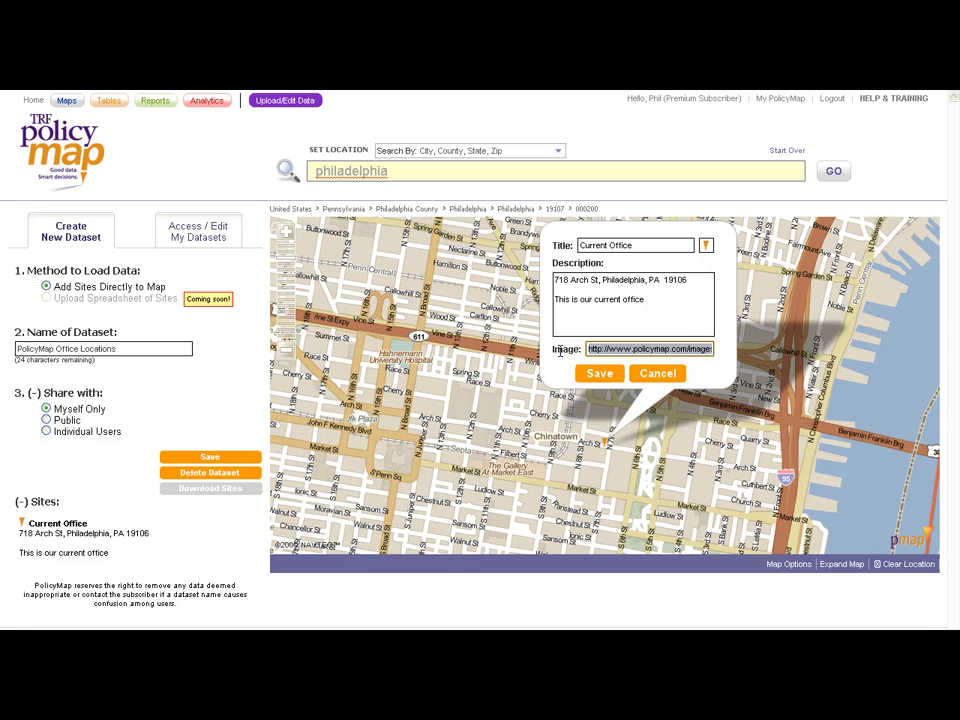
left_click(617, 347)
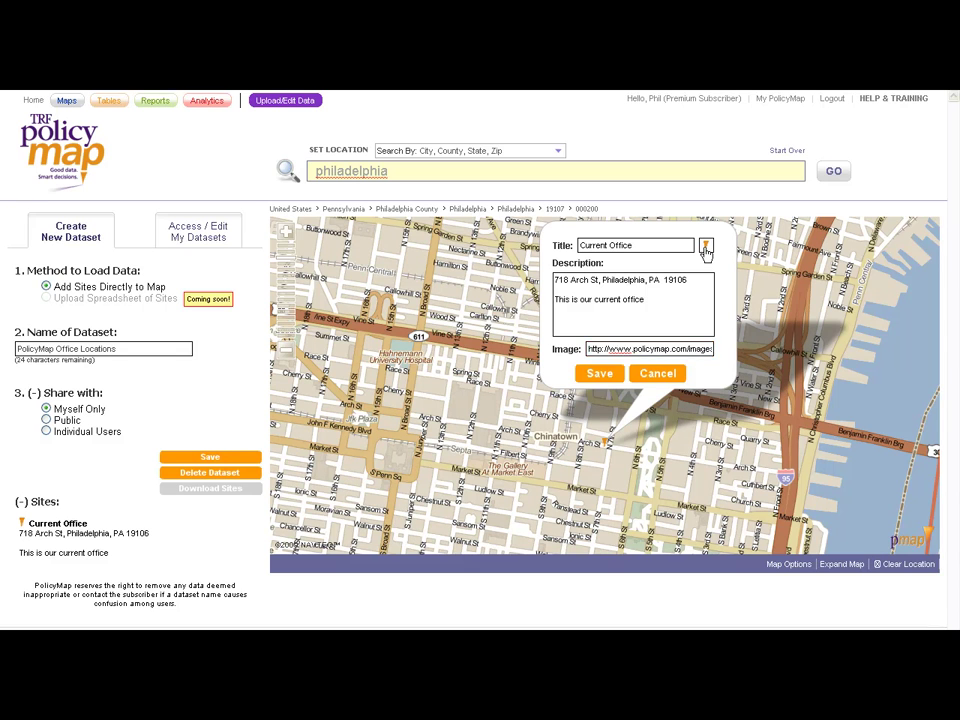
Step: Give the site a red circle marker and save it
left_click(705, 247)
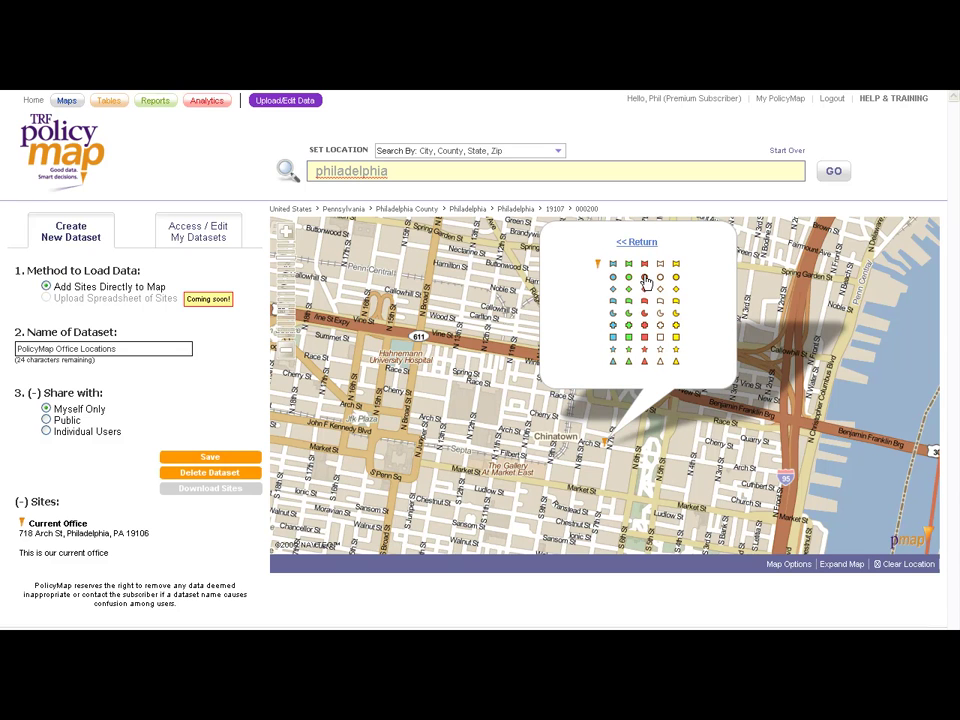
left_click(644, 278)
left_click(603, 372)
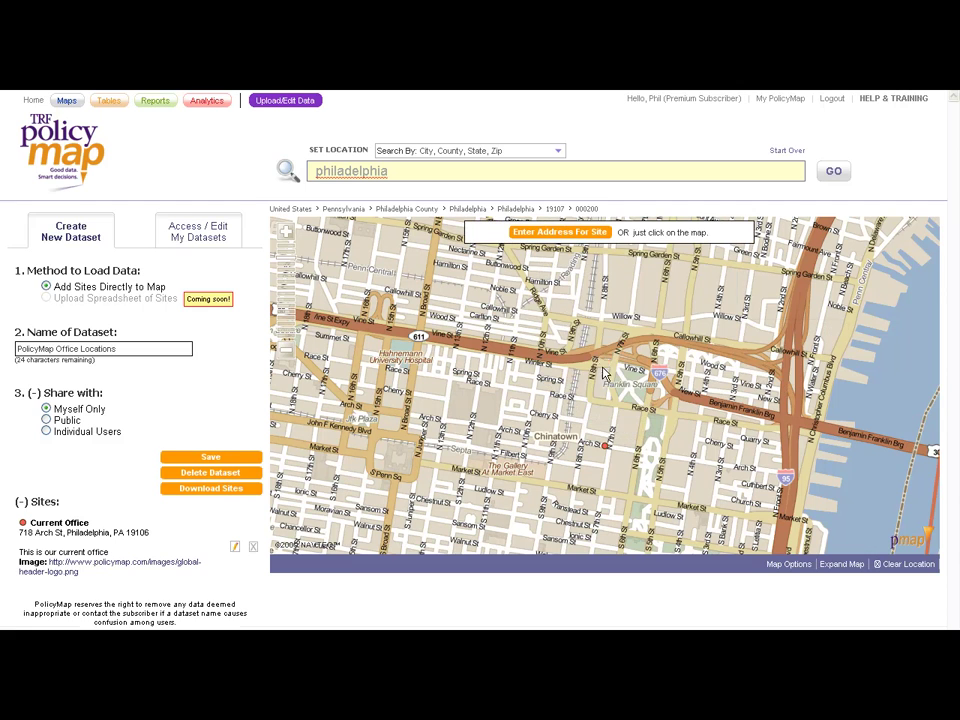
left_click_drag(467, 424, 602, 426)
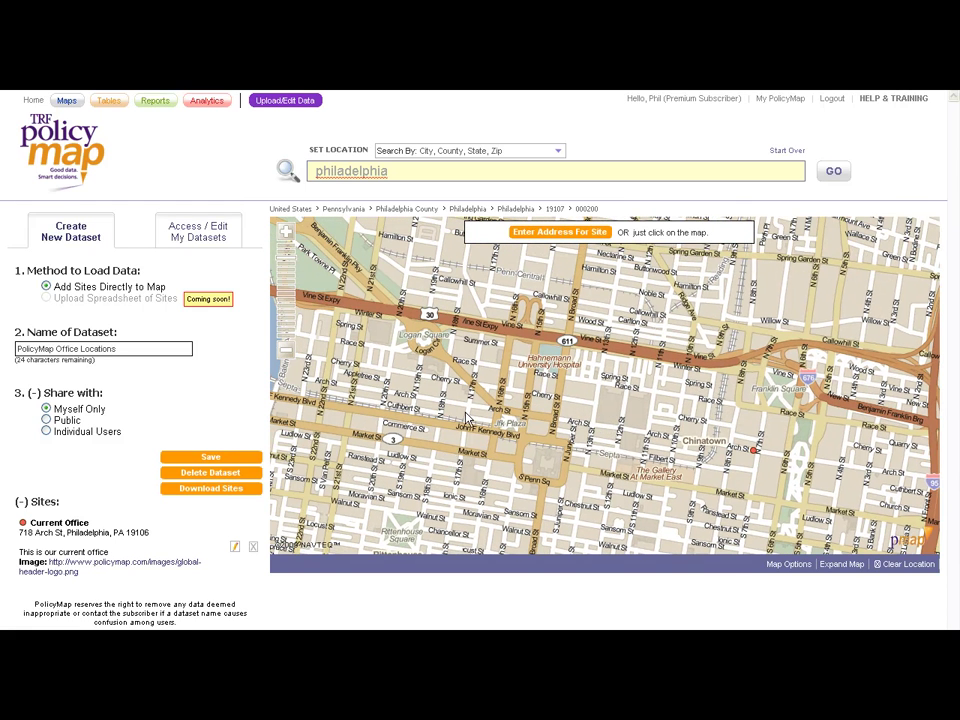
Step: Add a site titled 'New Office Location' near Market Street
left_click(452, 459)
type("New Of")
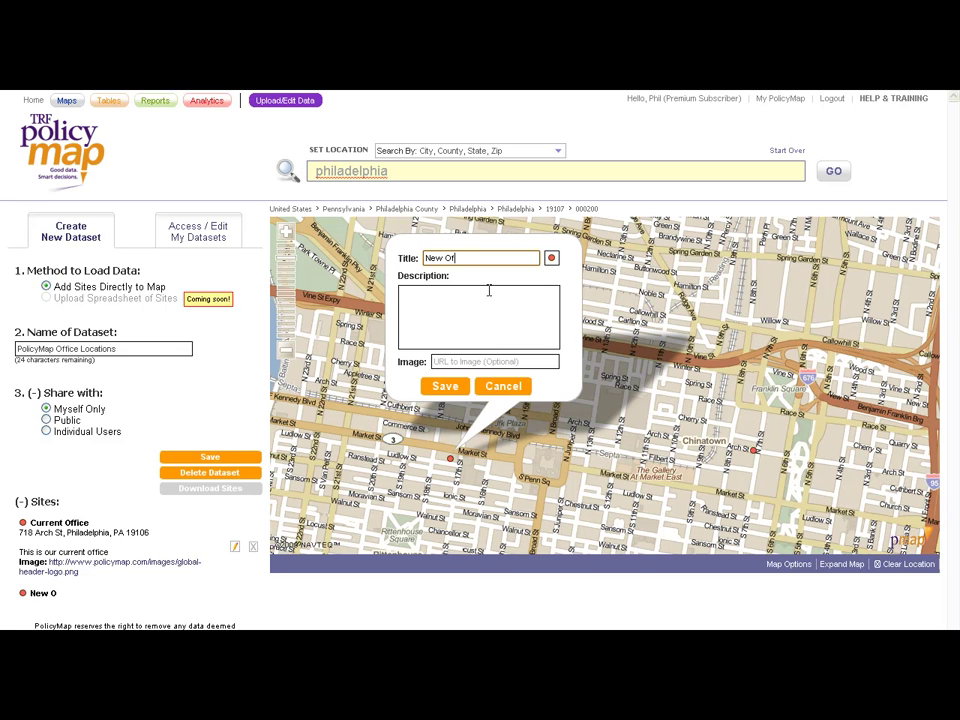
type("fice Location")
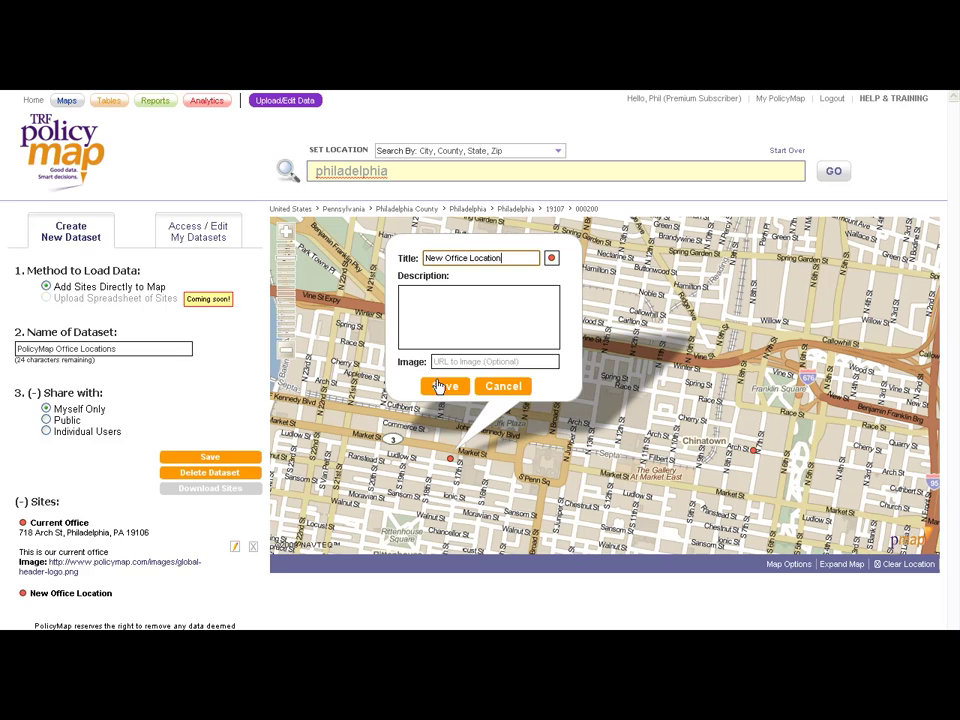
left_click(445, 386)
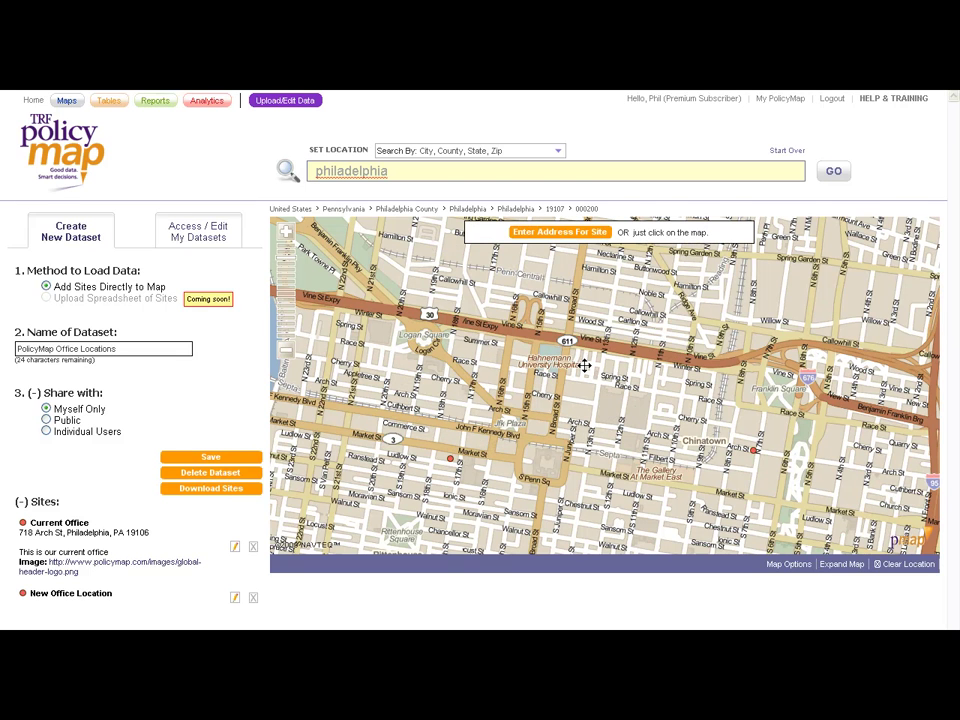
Step: Add a trial 'New Parking Option' site, then delete it after cancelling an edit
left_click(584, 362)
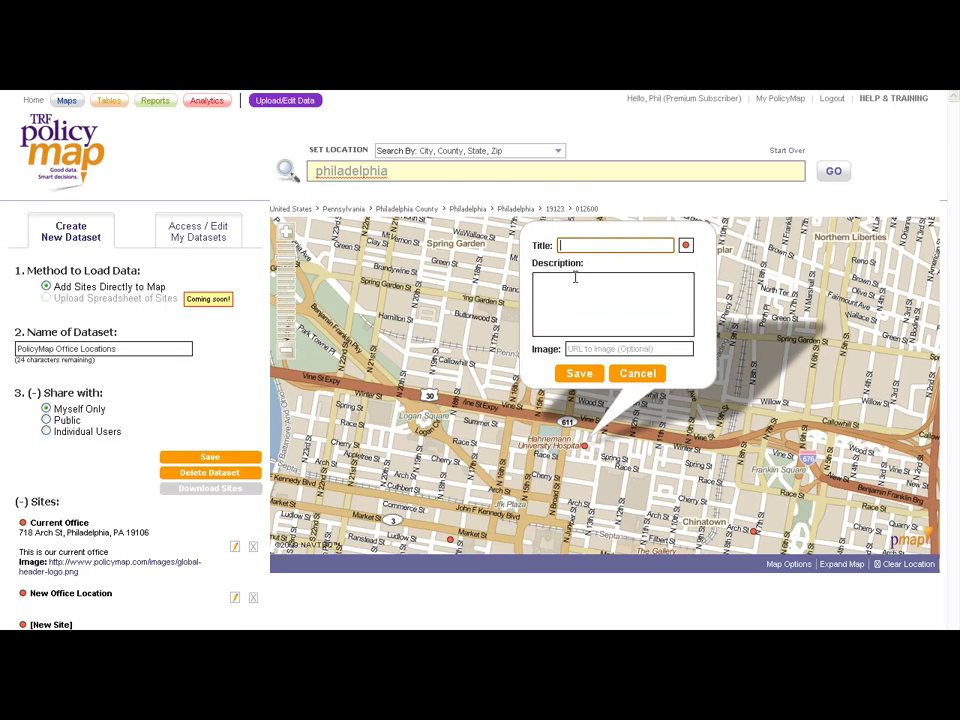
type("New Parking Option")
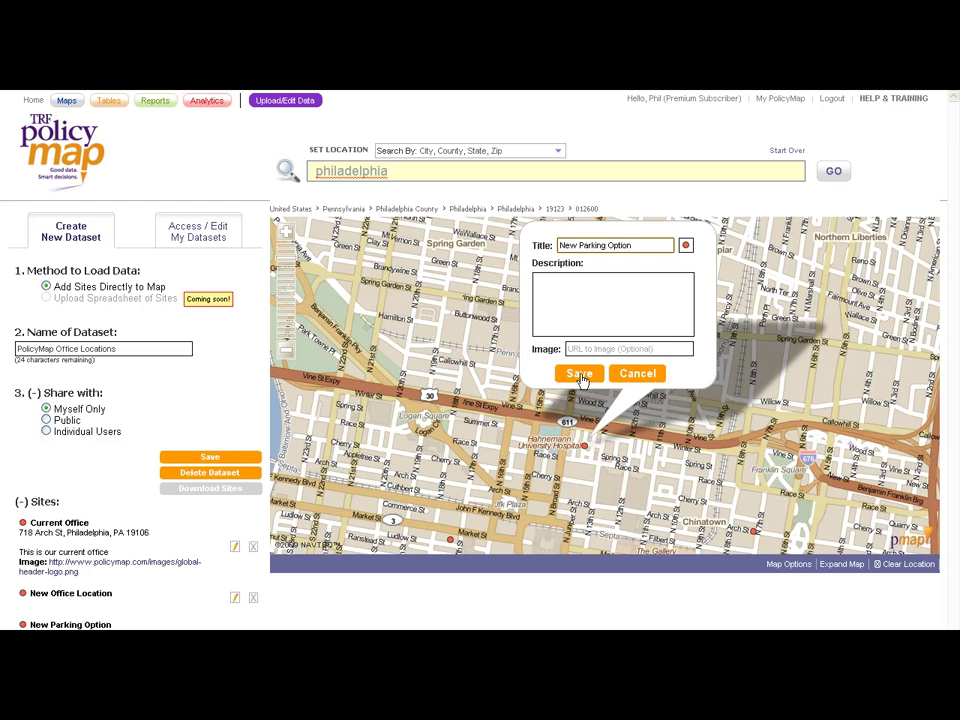
left_click(579, 373)
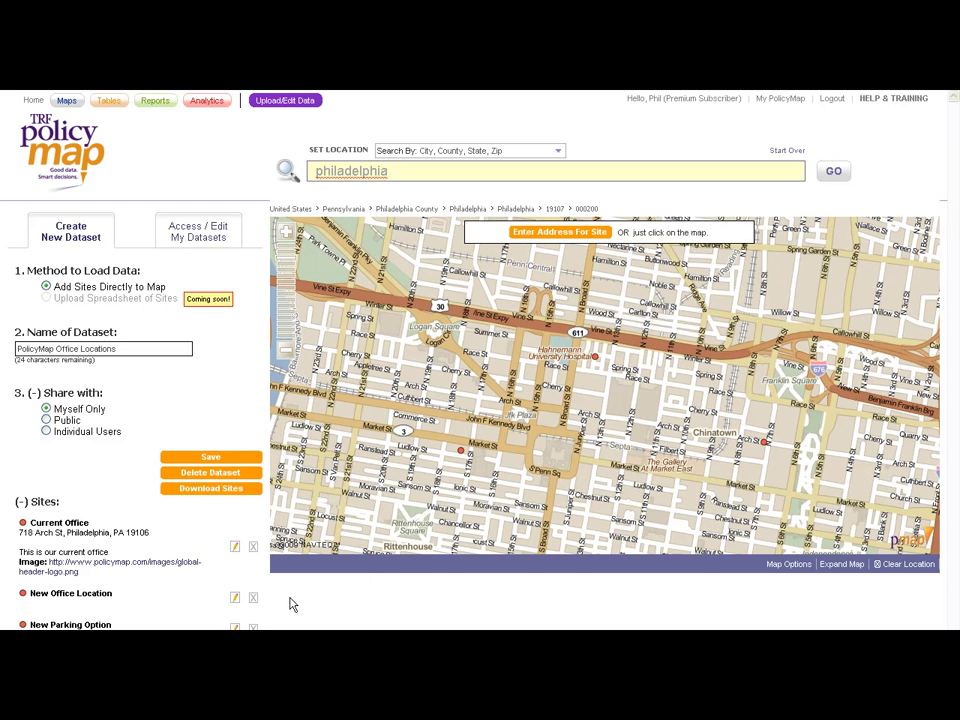
left_click(236, 599)
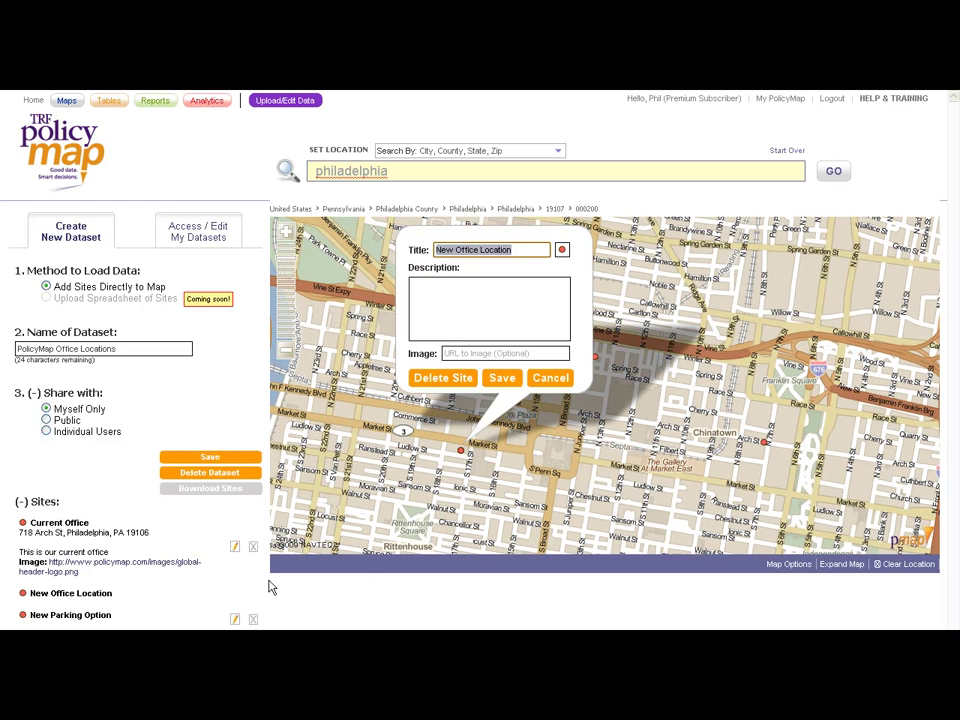
left_click(550, 379)
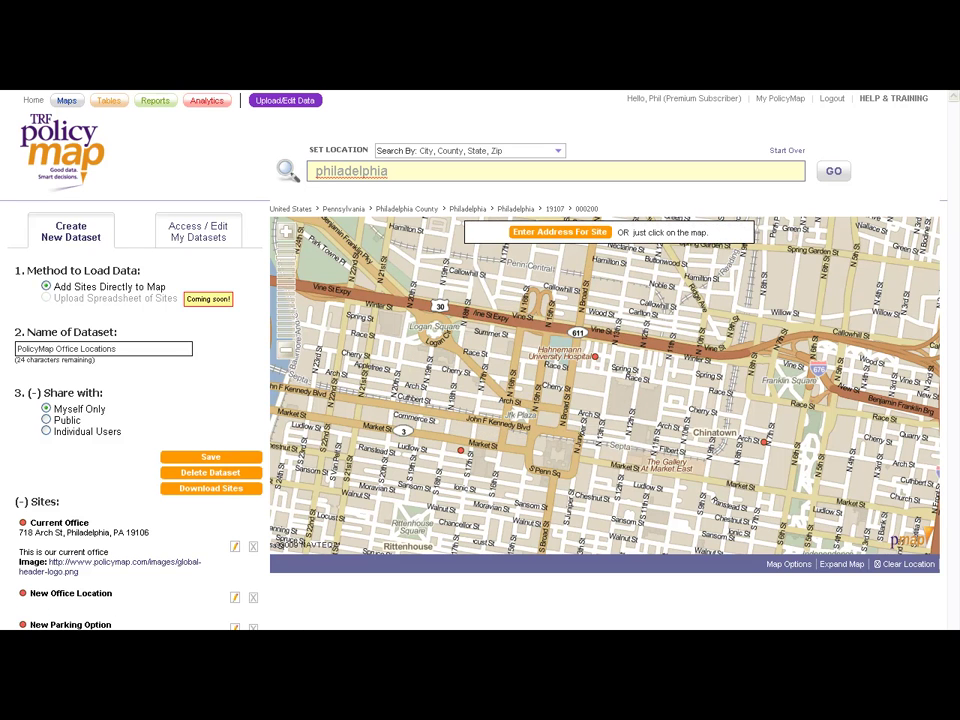
left_click(253, 627)
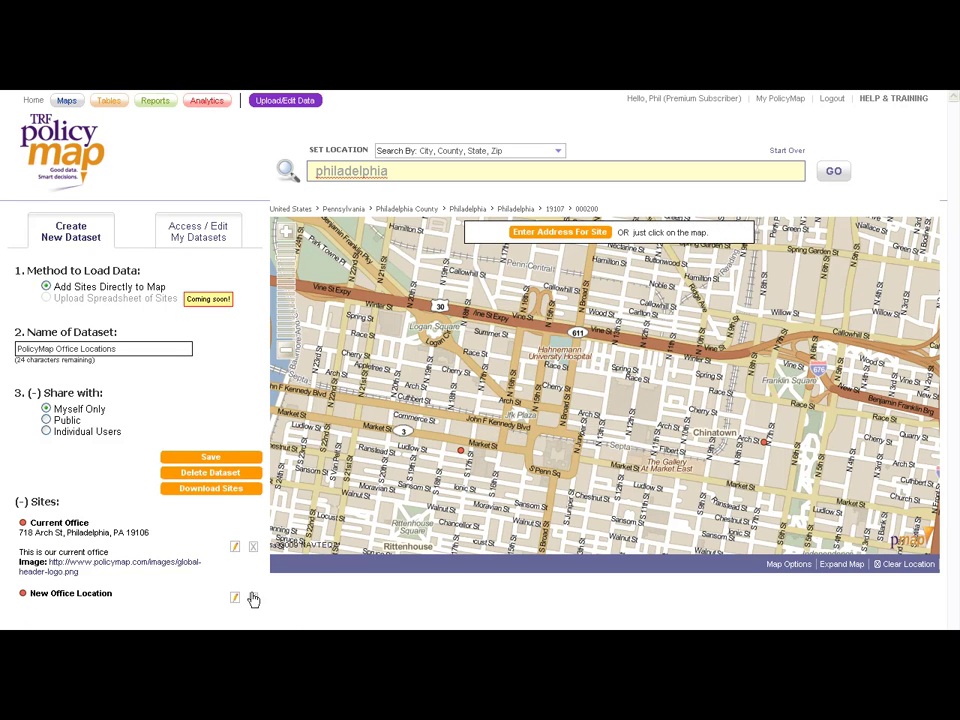
Step: Save the dataset, dismiss the confirmation, and choose Continue Working instead of starting a new one
left_click(213, 458)
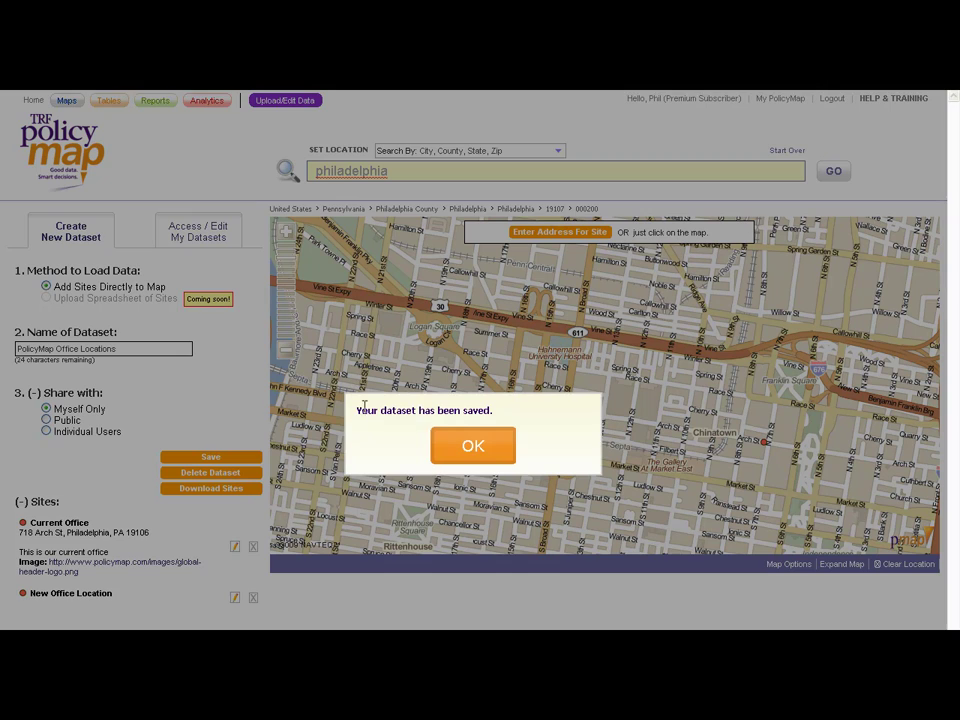
left_click(463, 440)
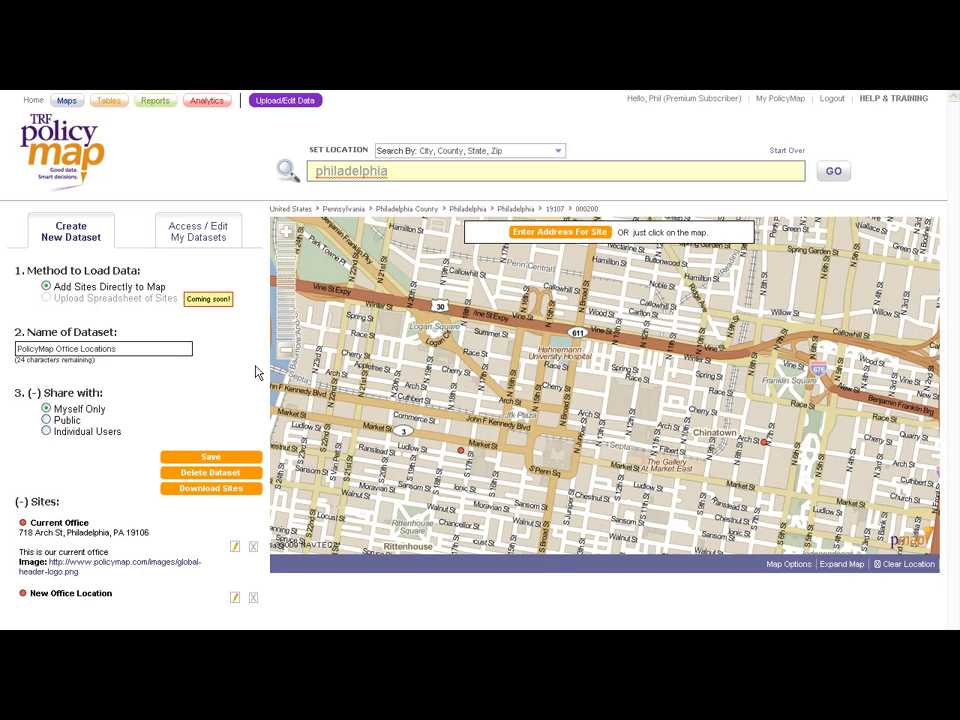
left_click(72, 238)
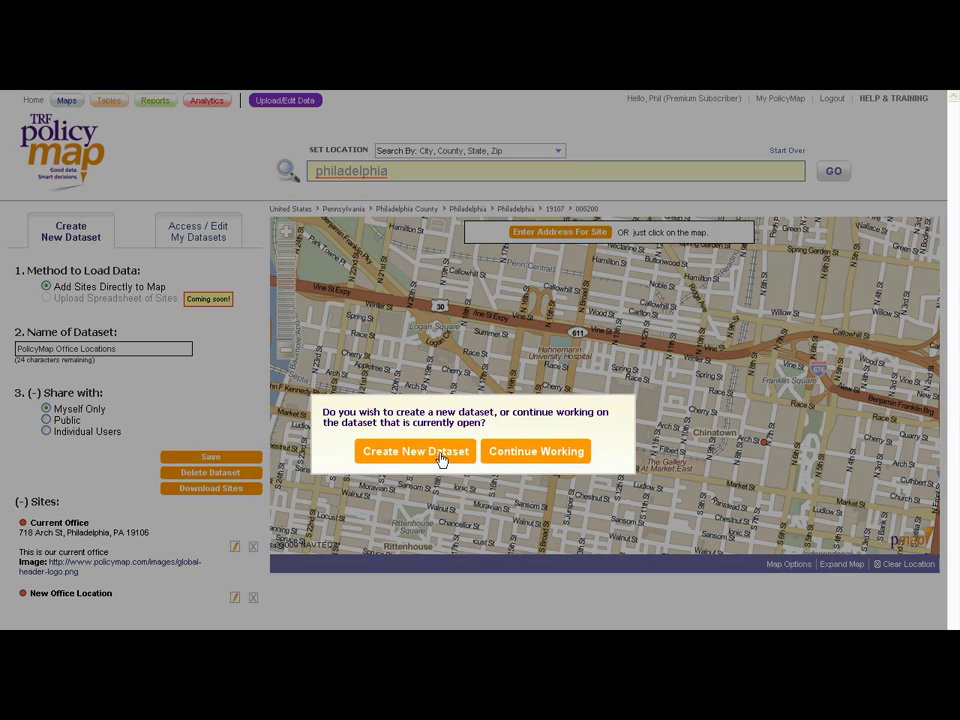
left_click(525, 456)
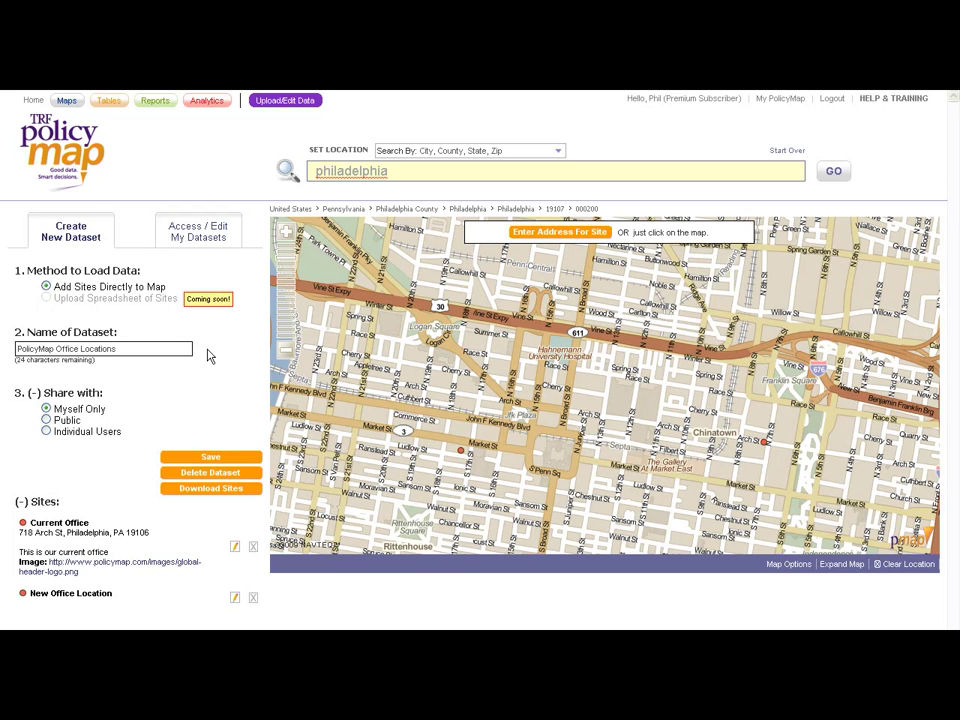
Step: Load the North Portland Houseboats dataset from My Datasets, closing the current one
left_click(204, 238)
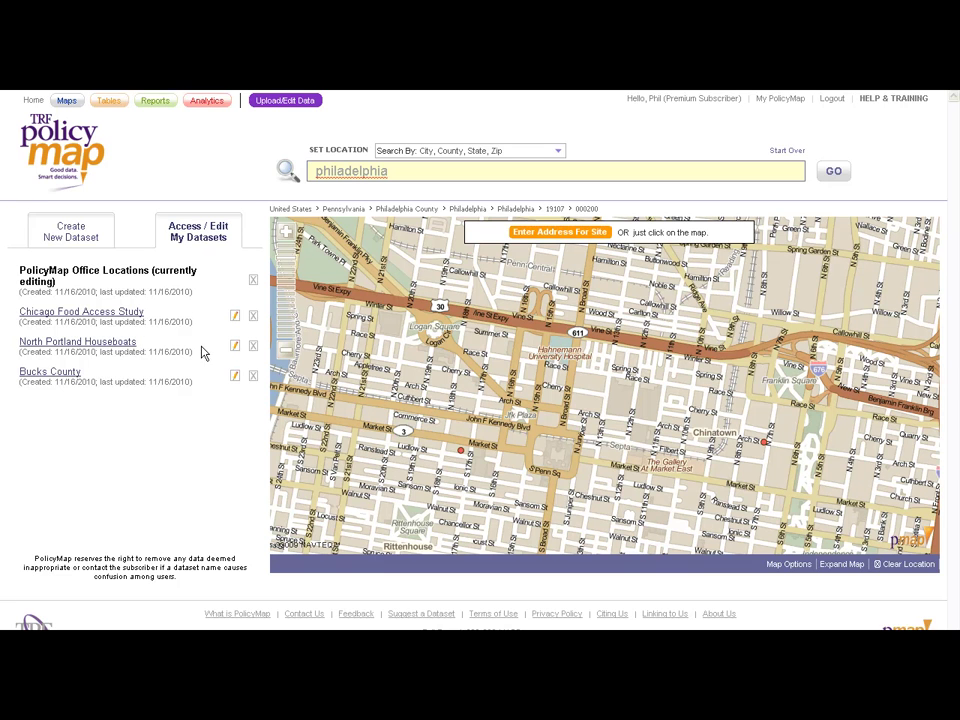
left_click(126, 345)
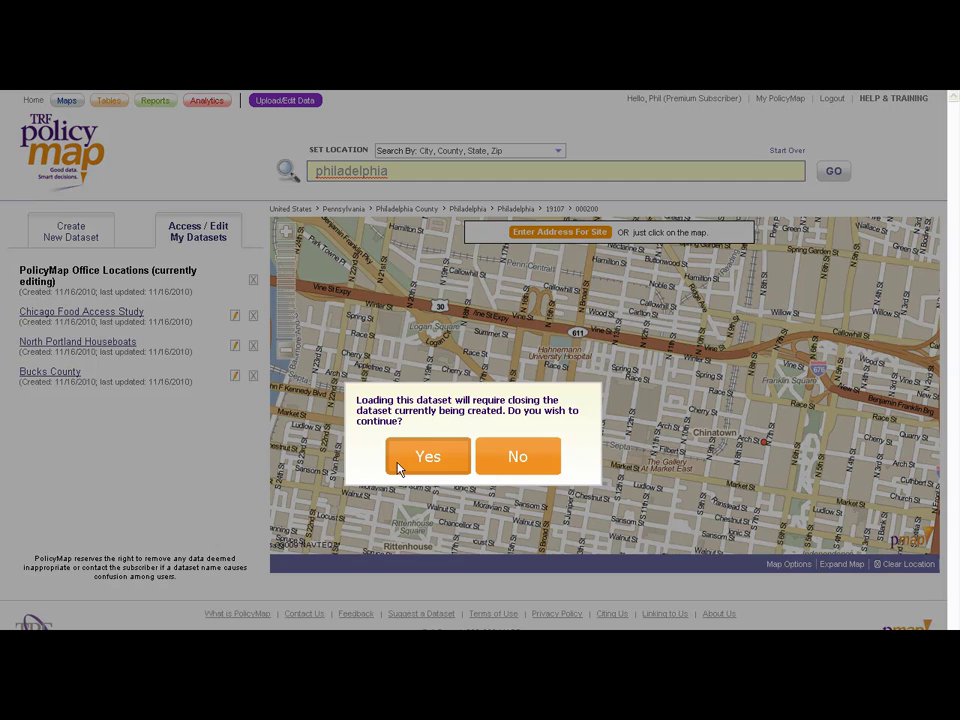
left_click(415, 456)
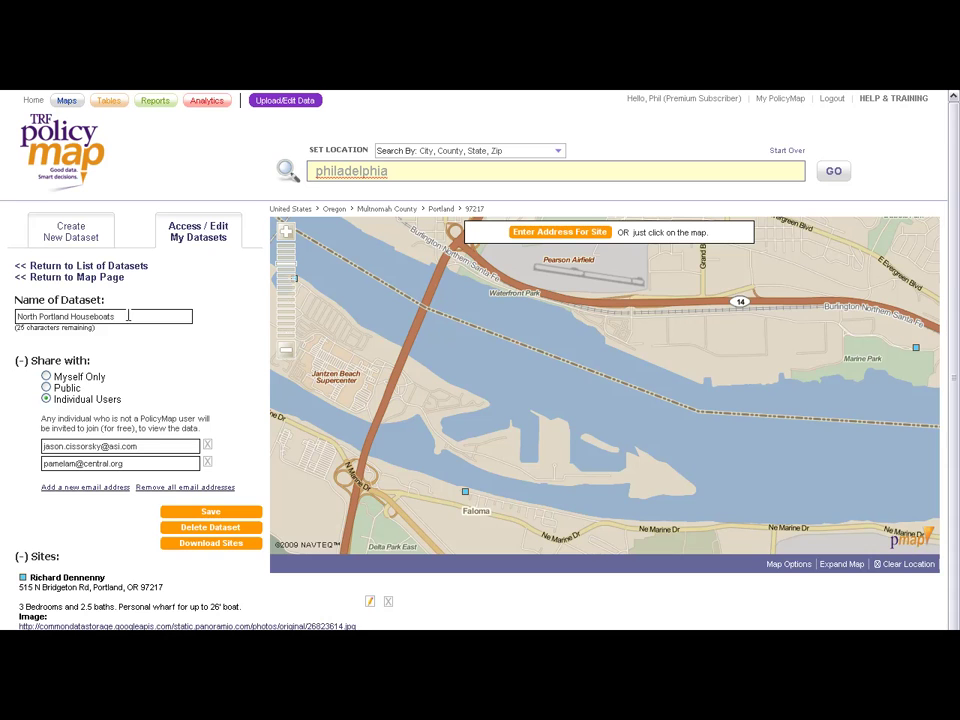
Step: Set sharing to Myself Only and place then cancel a trial site on the Portland map
left_click(46, 377)
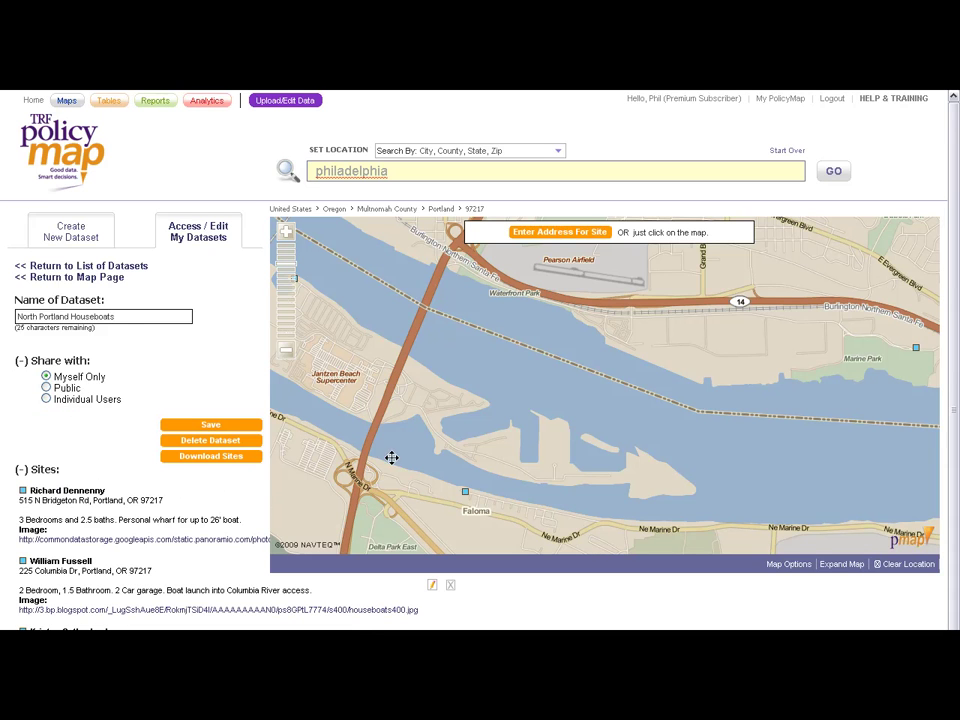
left_click(392, 373)
left_click(445, 373)
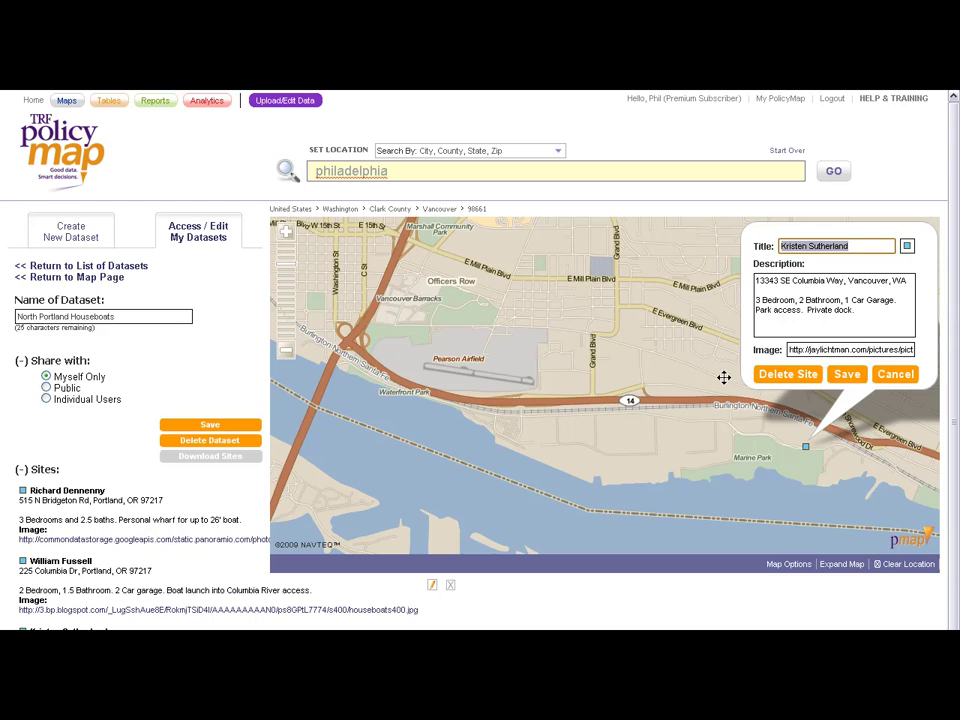
Step: Decline deleting the dataset and leave the editor for the main Maps page
left_click(210, 441)
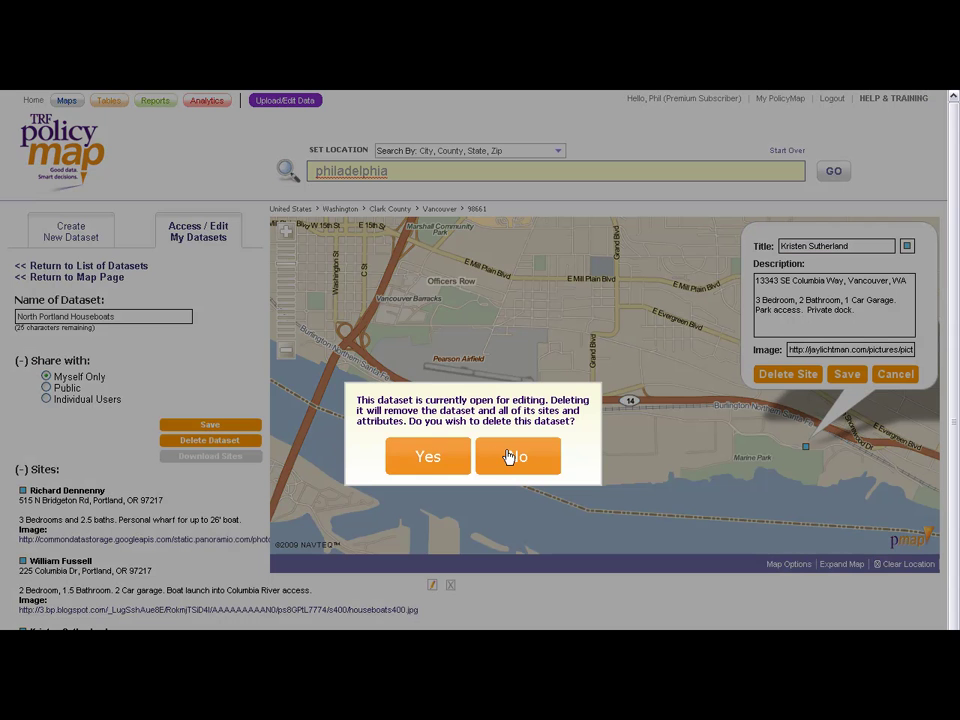
left_click(511, 456)
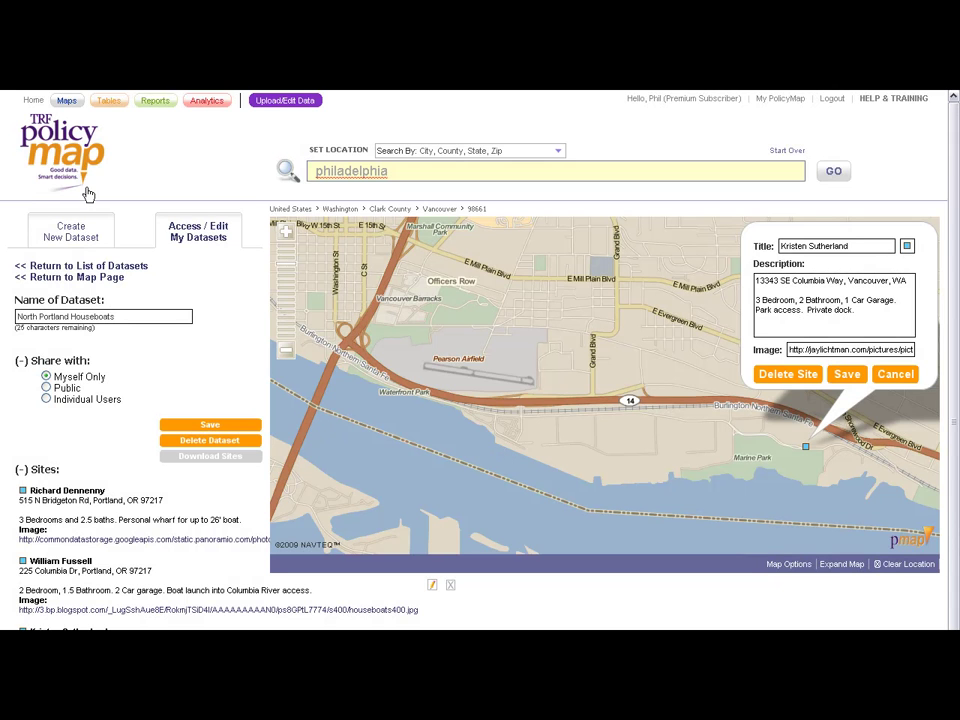
left_click(67, 102)
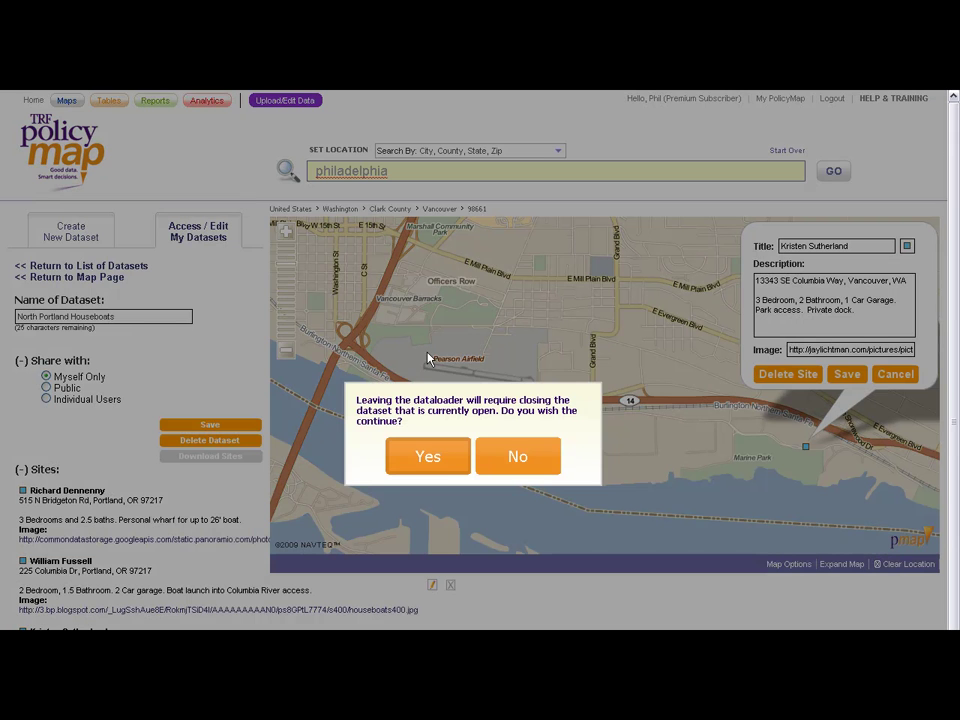
left_click(440, 456)
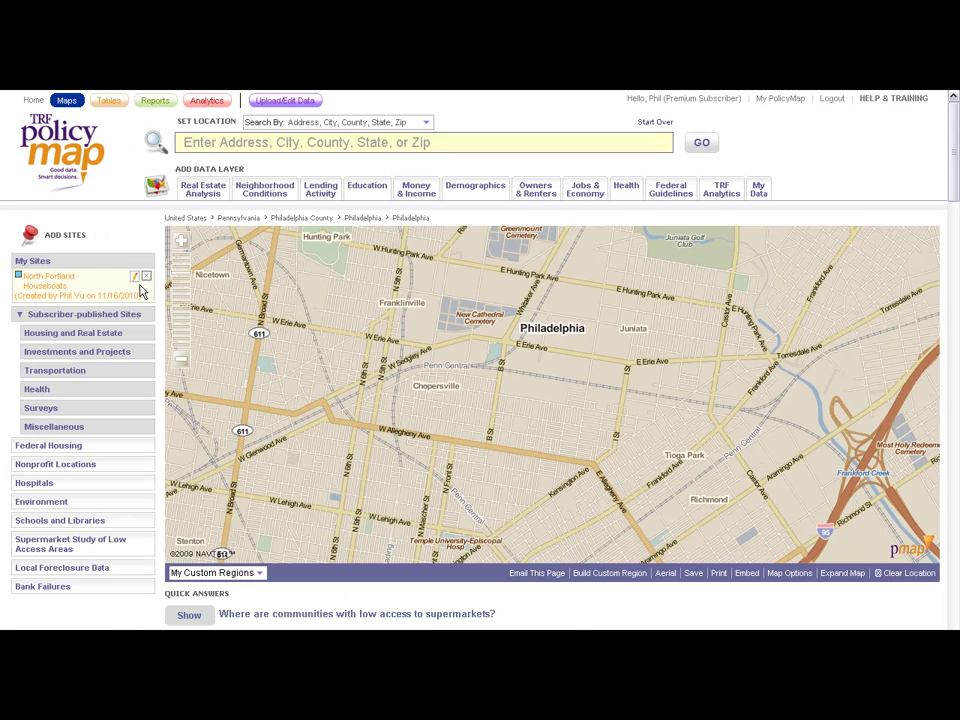
Step: Expand My Sites and open North Portland Houseboats for editing via its pencil icon
left_click(75, 261)
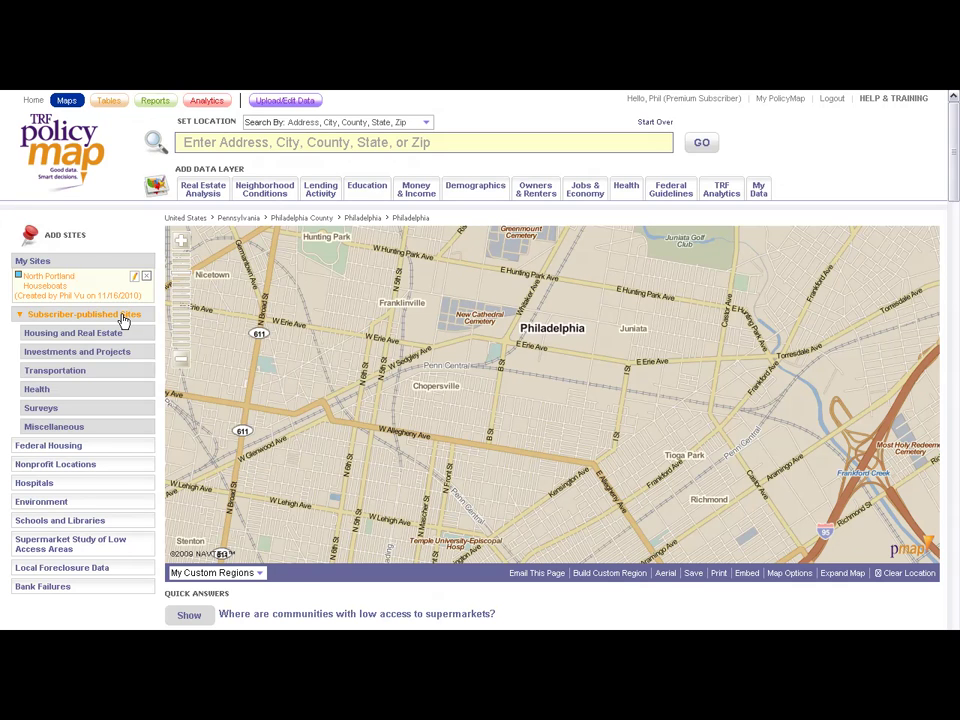
mouse_move(122, 334)
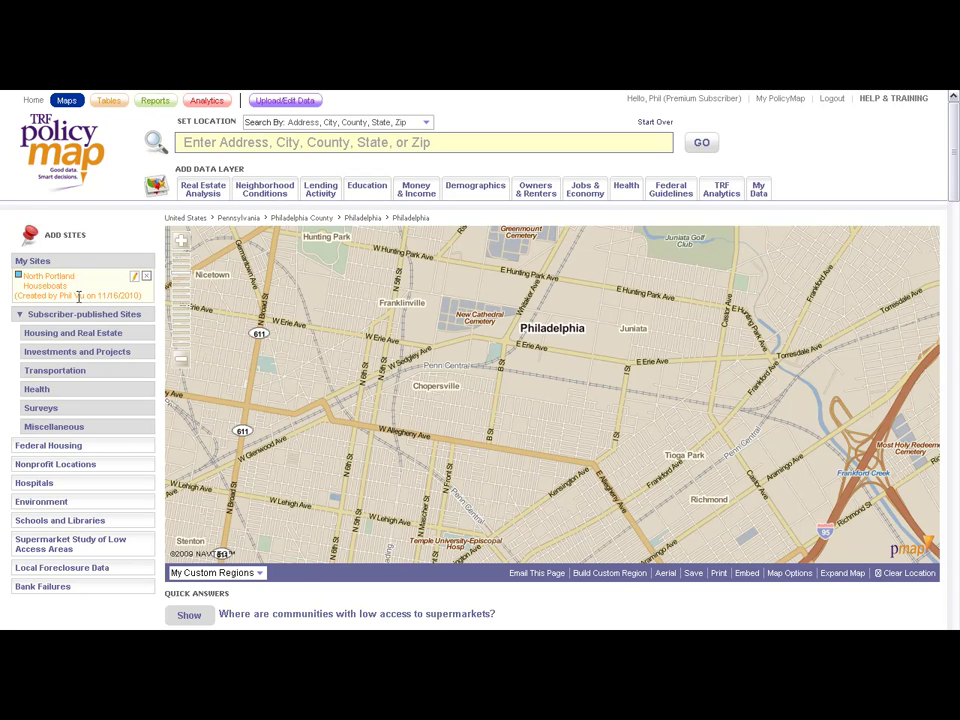
mouse_move(136, 272)
left_click(136, 279)
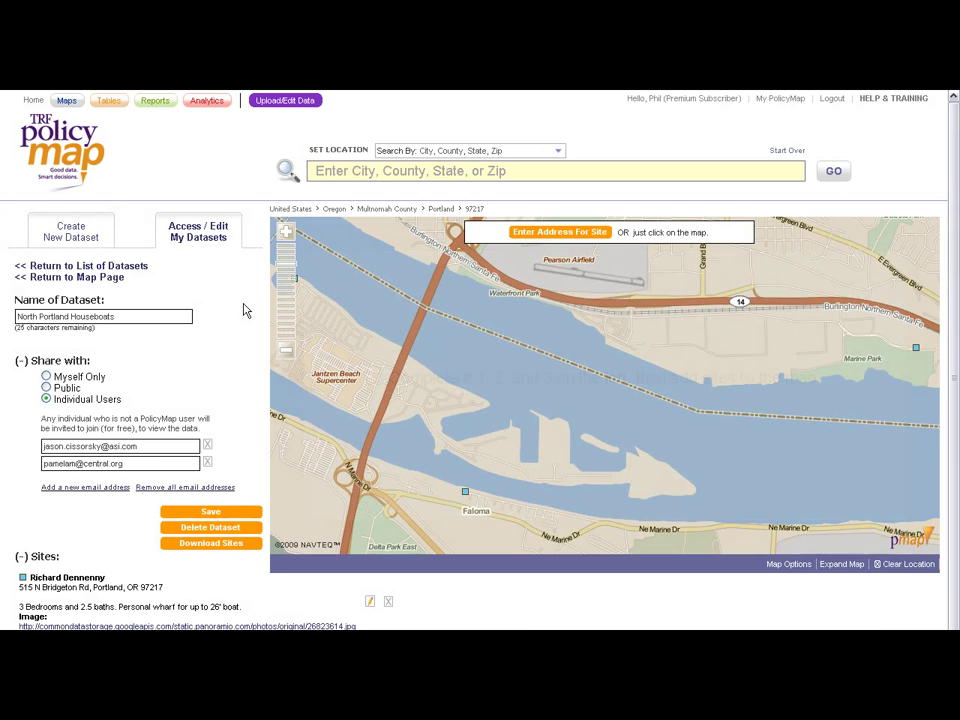